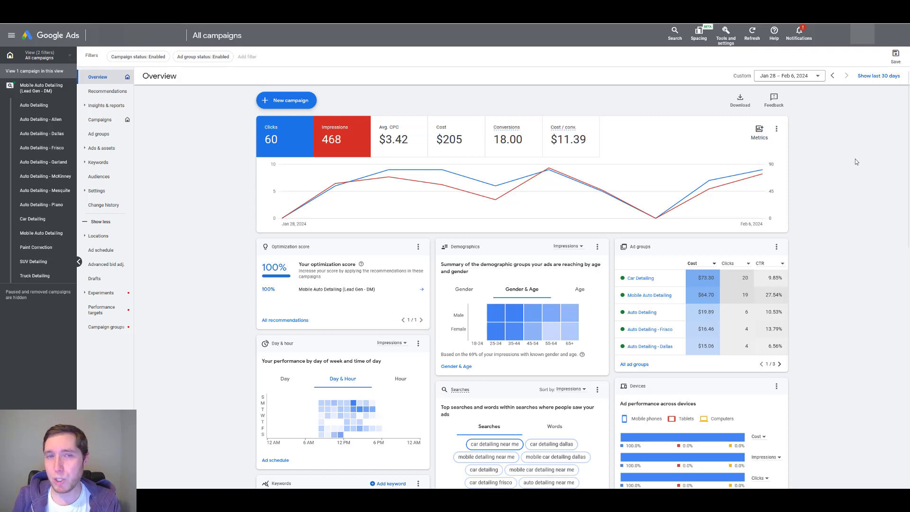
Step: Discover new keywords in Keyword Planner from "roofing company", "roofers near me", "roofing contractors" and "roofing contractors near me", and hide the keyword refinements
{"action": "left_click", "coordinate": [727, 41]}
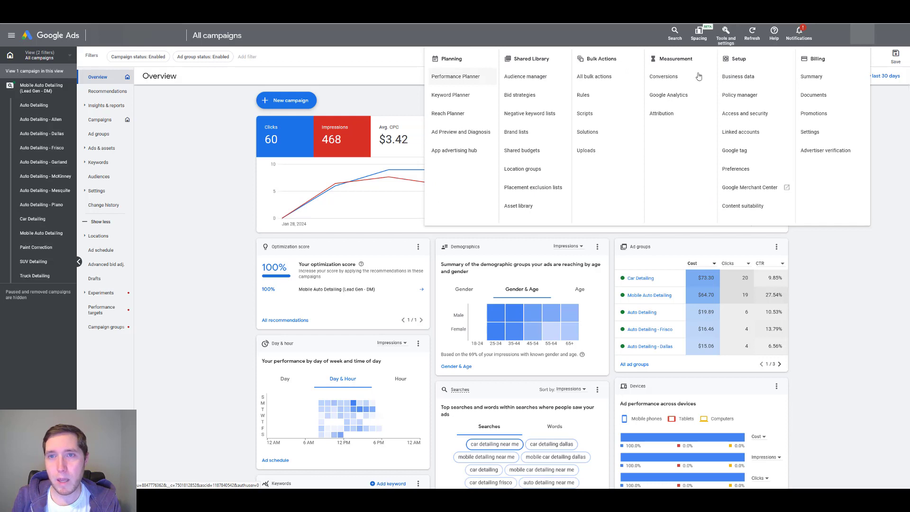
{"action": "left_click", "coordinate": [477, 97]}
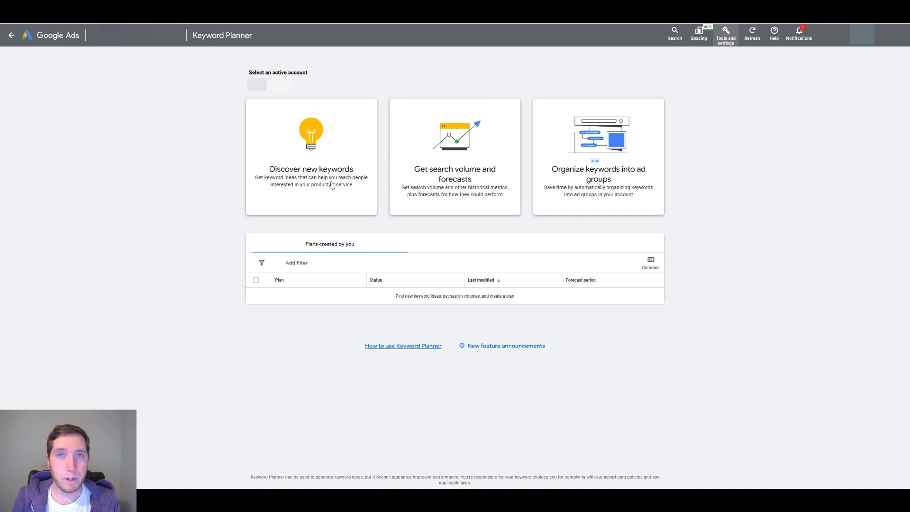
{"action": "left_click", "coordinate": [340, 160]}
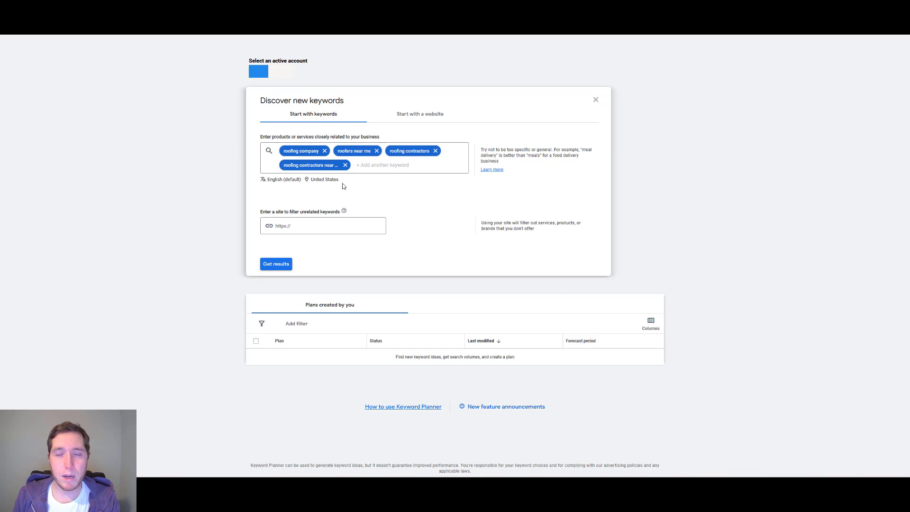
{"action": "left_click", "coordinate": [284, 273]}
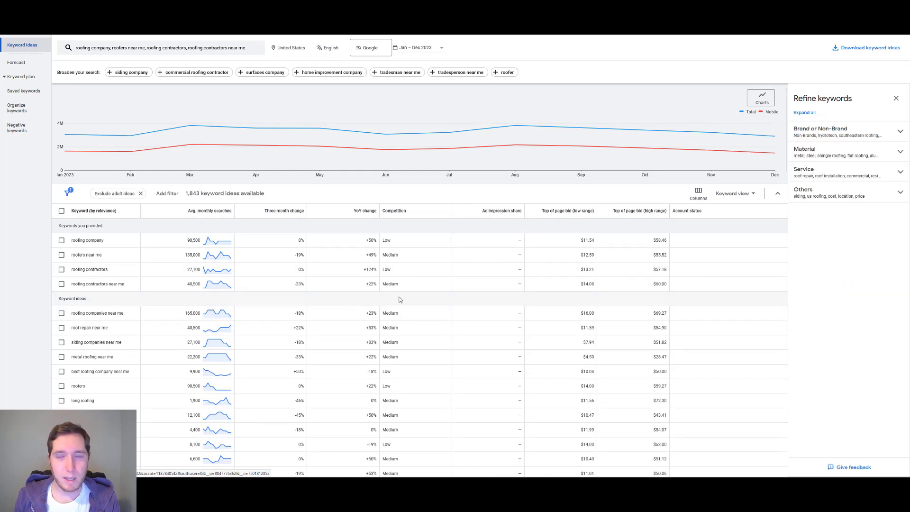
{"action": "left_click", "coordinate": [896, 98]}
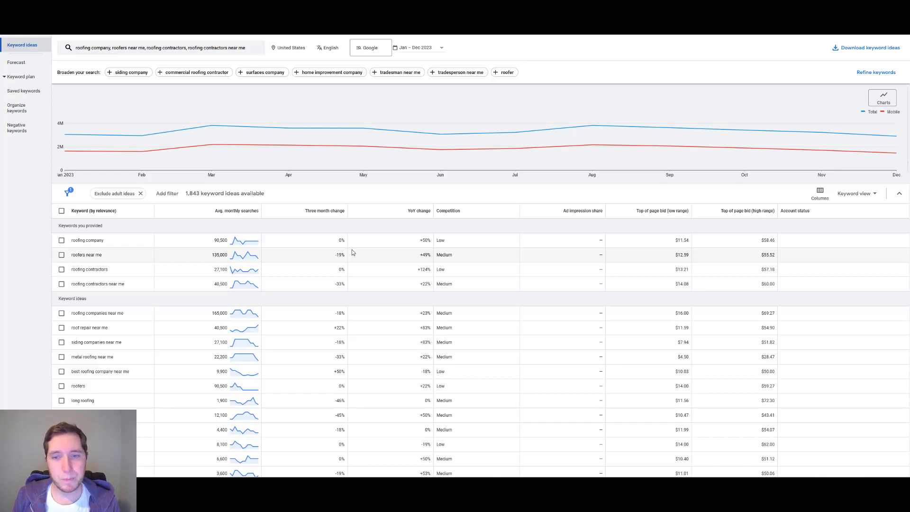
{"action": "left_click", "coordinate": [291, 49]}
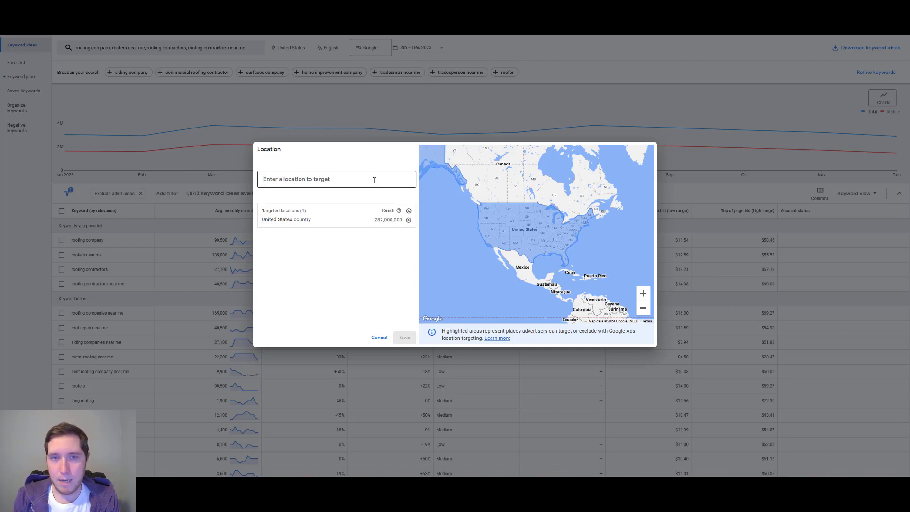
{"action": "type", "text": "dallas"}
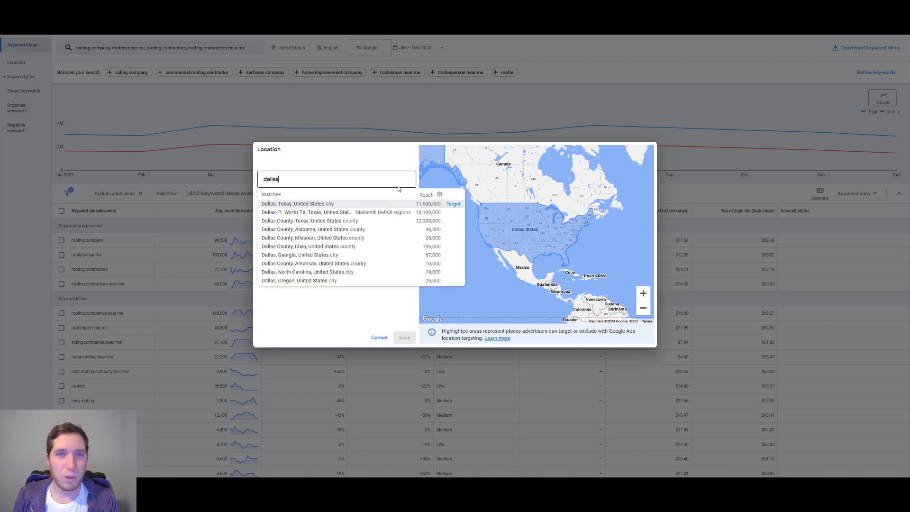
{"action": "left_click_drag", "start_coordinate": [304, 178], "coordinate": [230, 178]}
{"action": "key", "text": "BackSpace"}
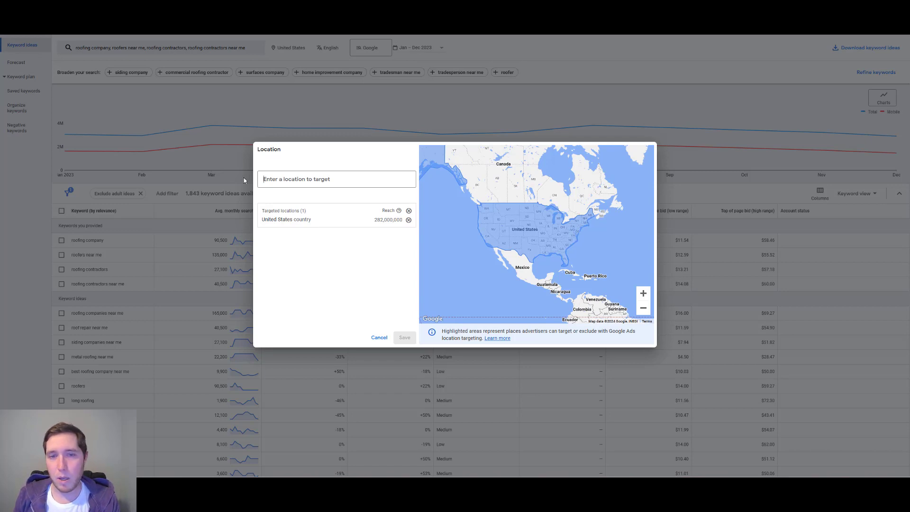
{"action": "left_click", "coordinate": [380, 338]}
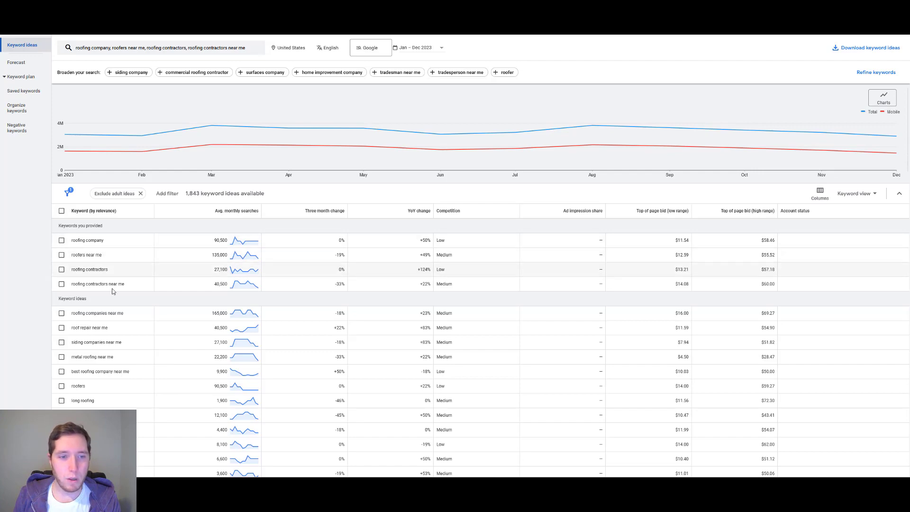
Step: Review the first page of keyword ideas for services the roofing business does not offer, such as siding
{"action": "scroll", "coordinate": [128, 375], "scroll_direction": "down", "scroll_amount": 10}
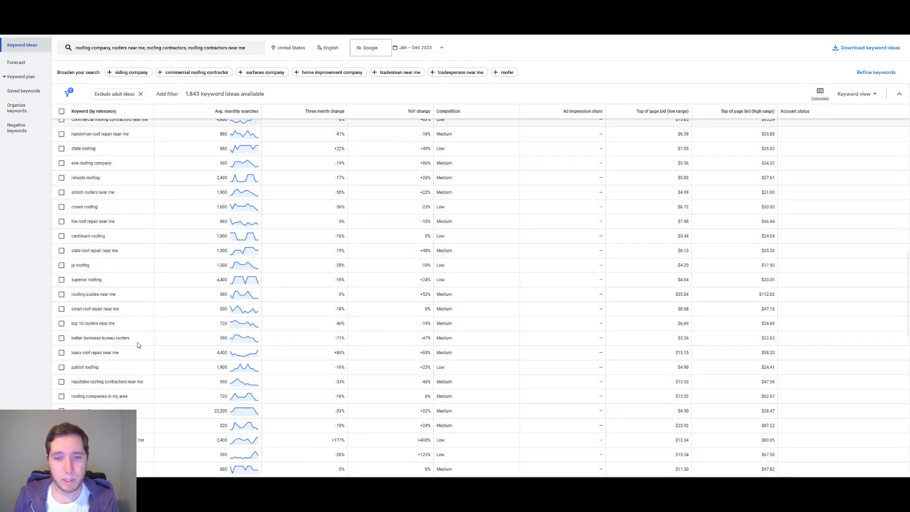
{"action": "scroll", "coordinate": [125, 332], "scroll_direction": "down", "scroll_amount": 5}
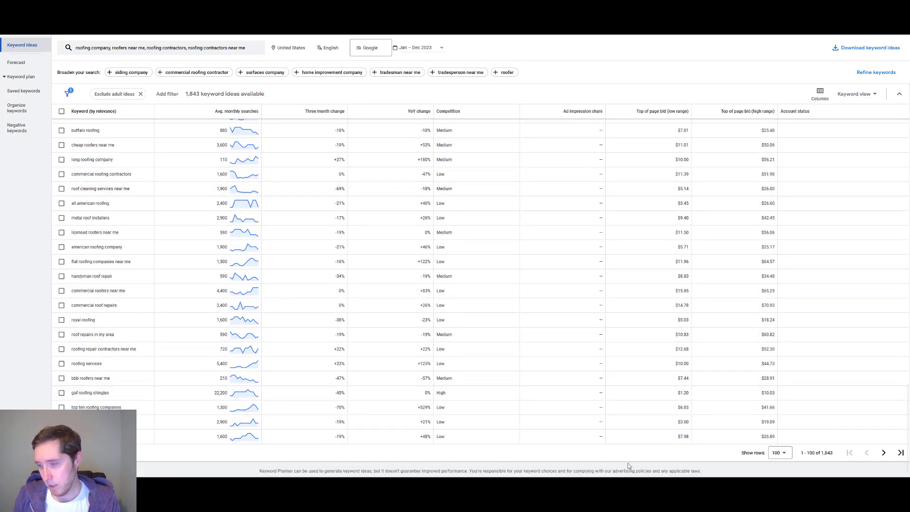
{"action": "left_click_drag", "start_coordinate": [834, 452], "coordinate": [682, 451]}
{"action": "scroll", "coordinate": [488, 398], "scroll_direction": "up", "scroll_amount": 5}
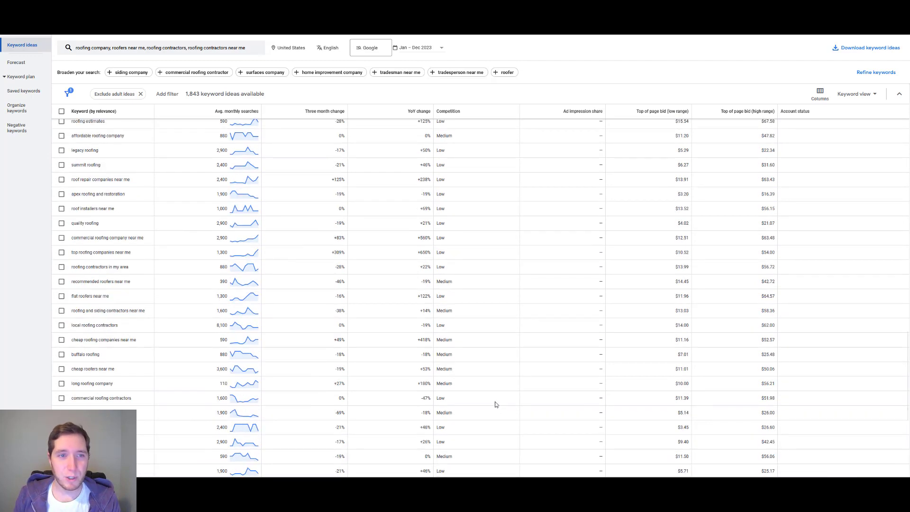
{"action": "scroll", "coordinate": [486, 402], "scroll_direction": "up", "scroll_amount": 10}
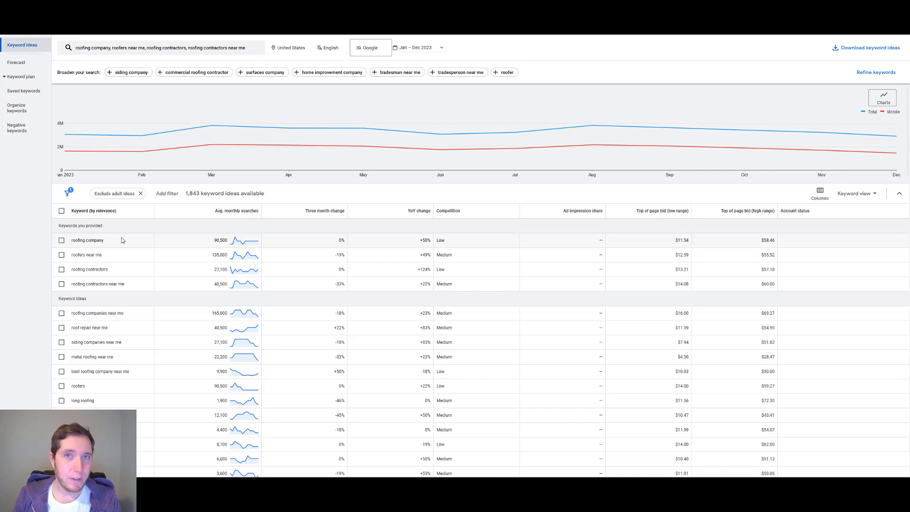
{"action": "double_click", "coordinate": [84, 347]}
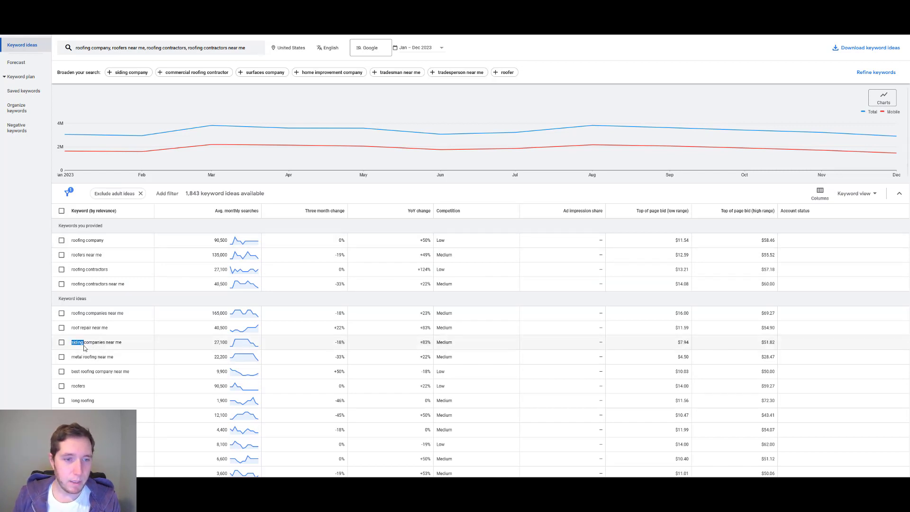
{"action": "left_click", "coordinate": [122, 351]}
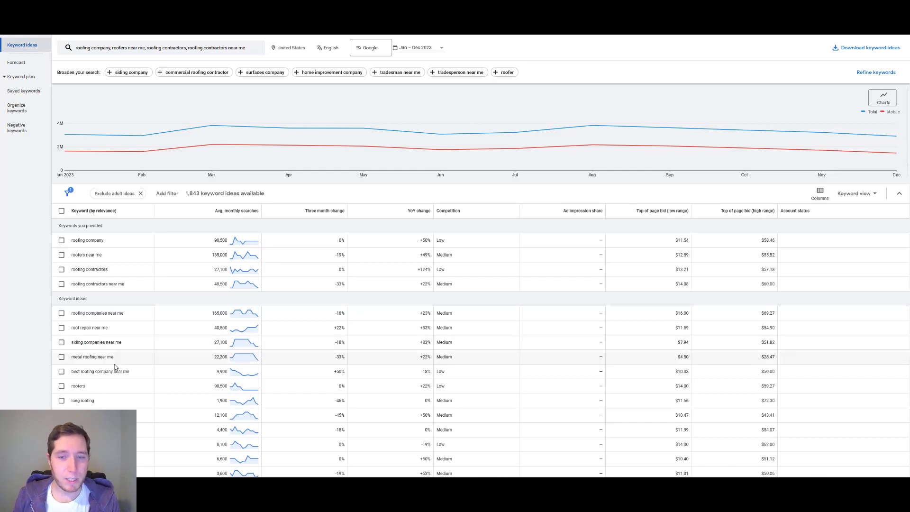
Step: Switch to the blank Google Sheets spreadsheet and record "siding" from the siding companies keyword in cell A1
{"action": "double_click", "coordinate": [76, 342]}
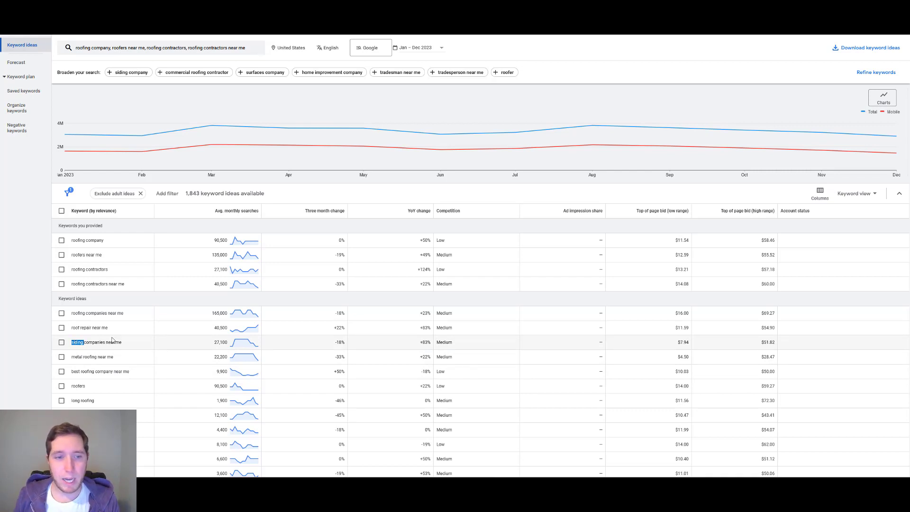
{"action": "key", "text": "alt+Tab"}
{"action": "key", "text": "alt+Tab"}
{"action": "key", "text": "alt+Tab"}
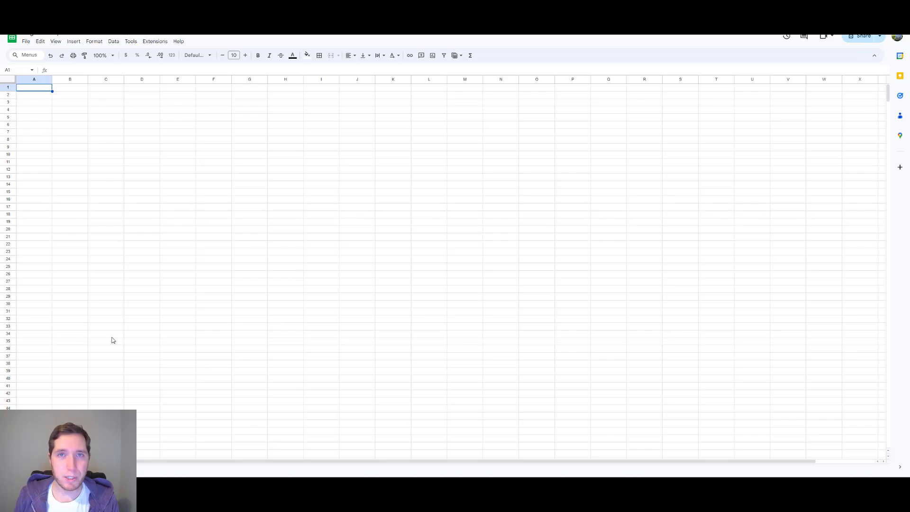
{"action": "type", "text": "siding"}
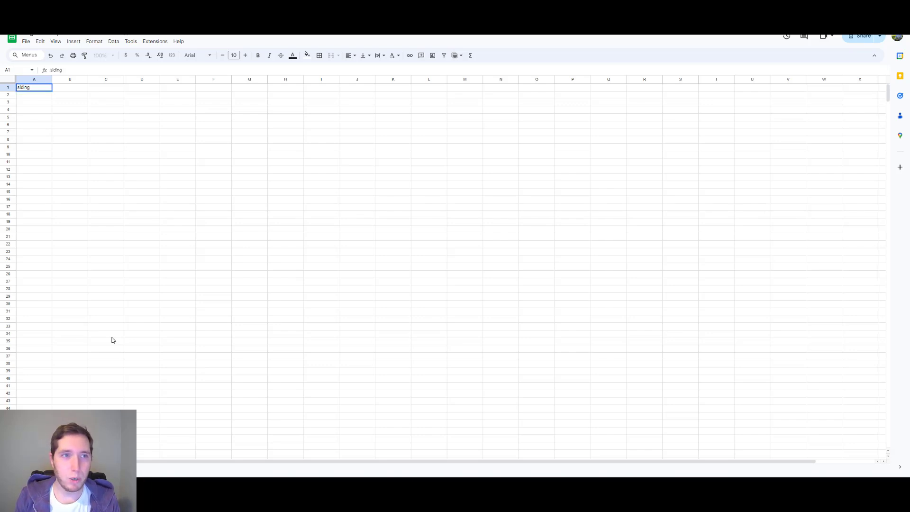
{"action": "key", "text": "Return"}
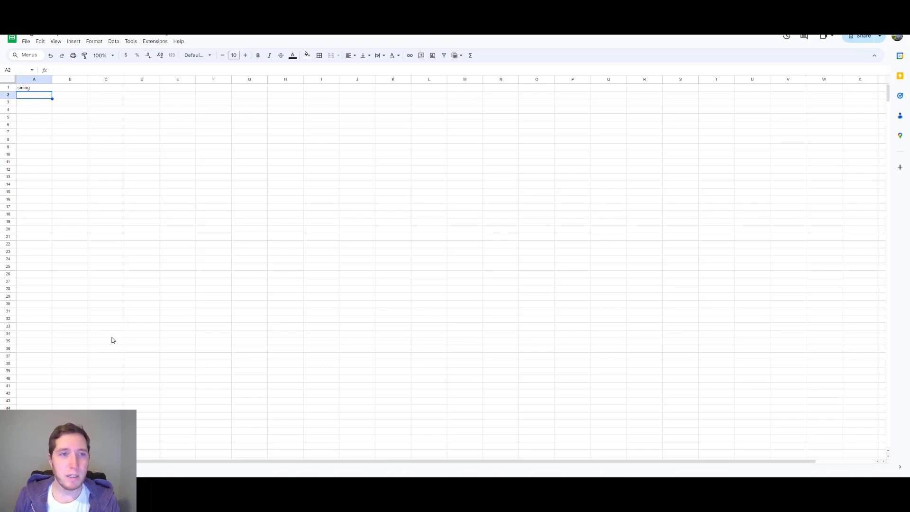
{"action": "left_click", "coordinate": [36, 89]}
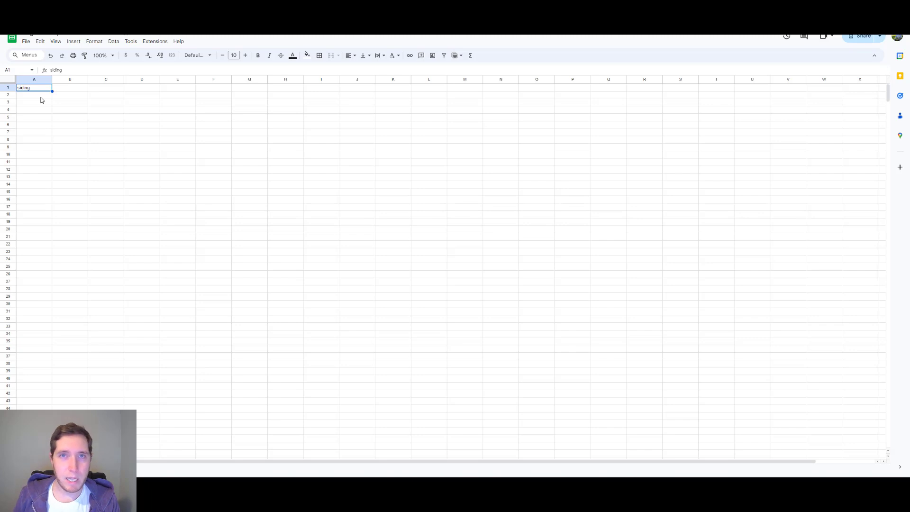
Step: Pick out "repair" from the roof repair keyword idea in Keyword Planner and list "repair" and "repairs" in cells A2 and A3 of the spreadsheet
{"action": "key", "text": "ctrl+shift+Tab"}
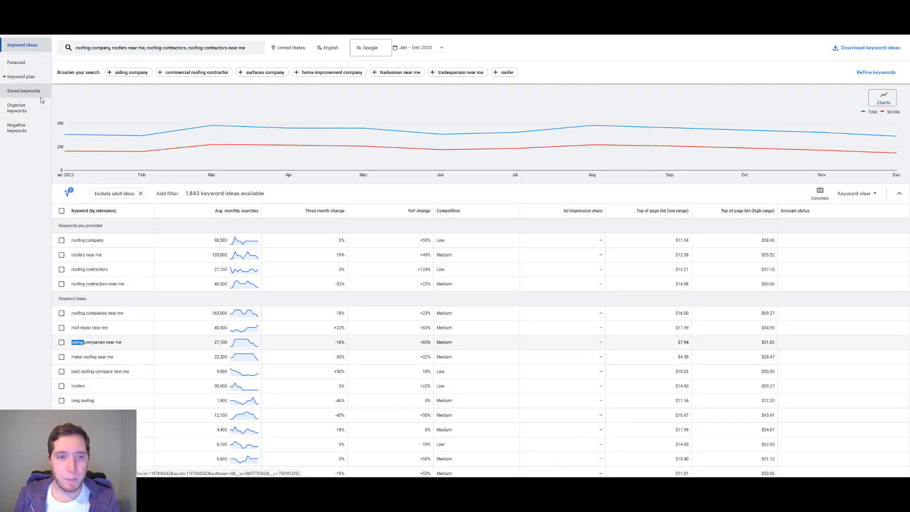
{"action": "left_click", "coordinate": [132, 303]}
{"action": "double_click", "coordinate": [86, 327]}
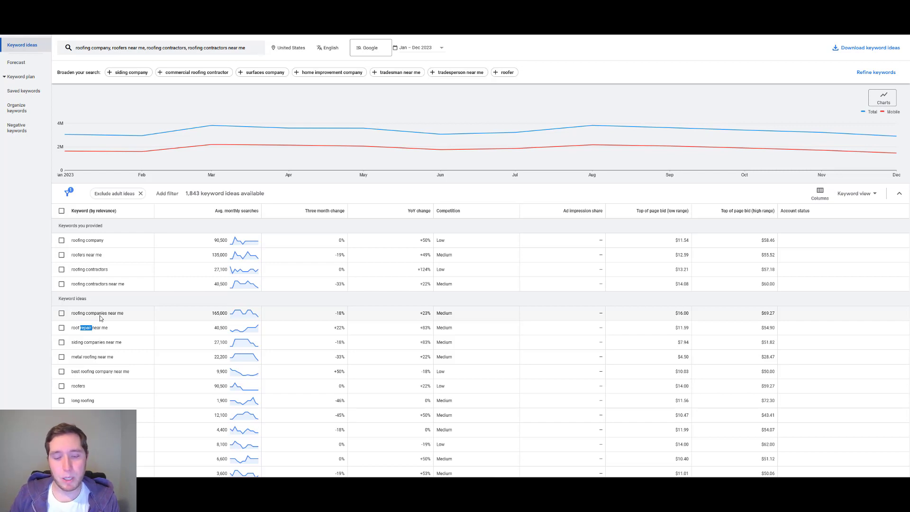
{"action": "key", "text": "ctrl+Tab"}
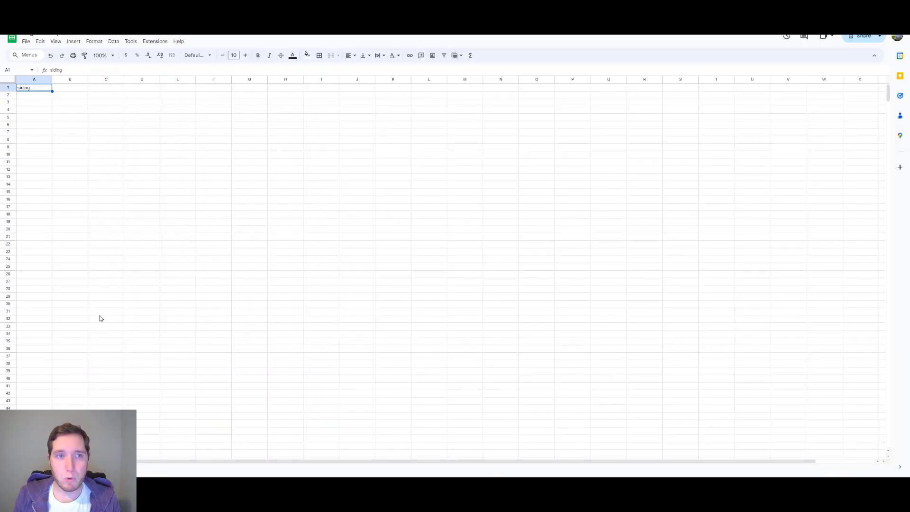
{"action": "key", "text": "Down"}
{"action": "type", "text": "repair"}
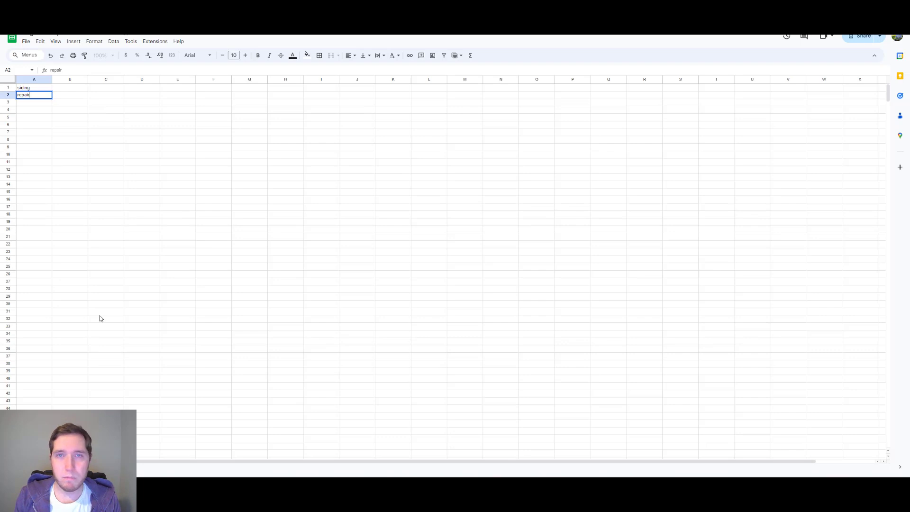
{"action": "key", "text": "Return"}
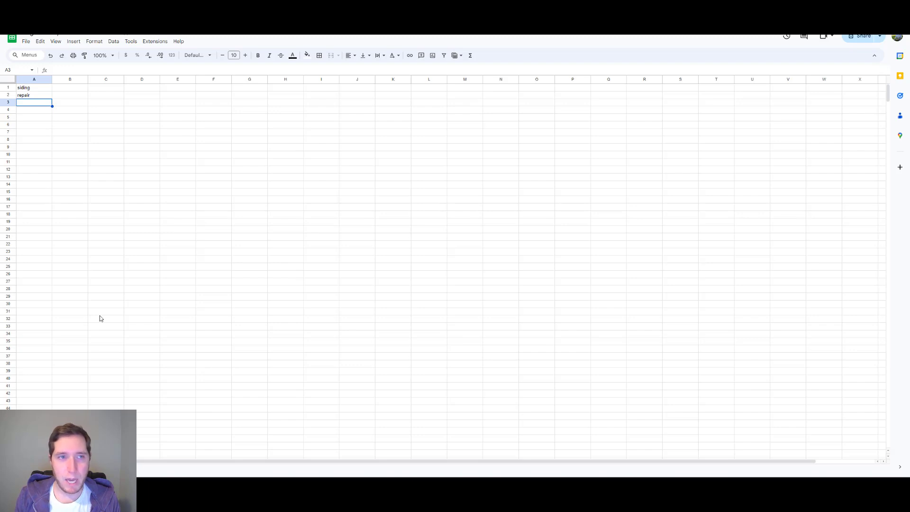
{"action": "type", "text": "repair"}
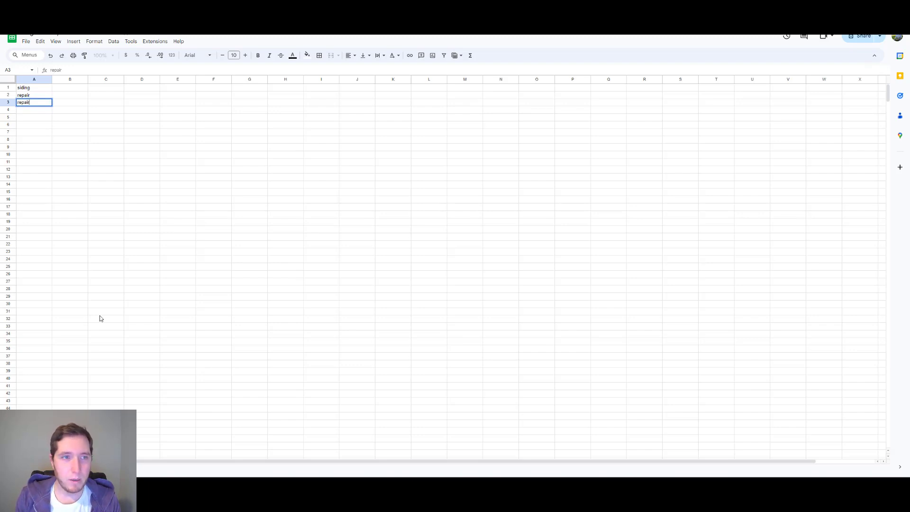
{"action": "type", "text": "s"}
{"action": "key", "text": "Return"}
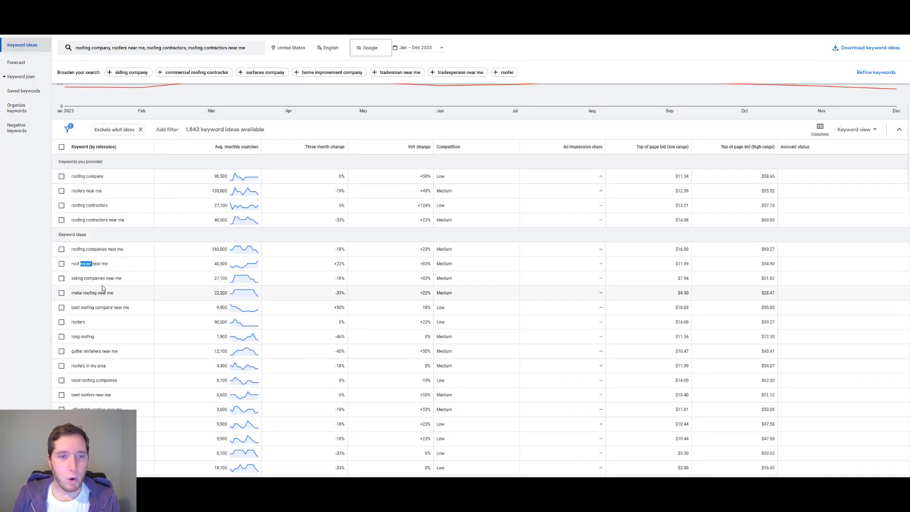
Step: Examine further keyword ideas in Keyword Planner, including metal roofing near me, for more terms to exclude
{"action": "scroll", "coordinate": [109, 280], "scroll_direction": "down", "scroll_amount": 2}
{"action": "left_click", "coordinate": [105, 243]}
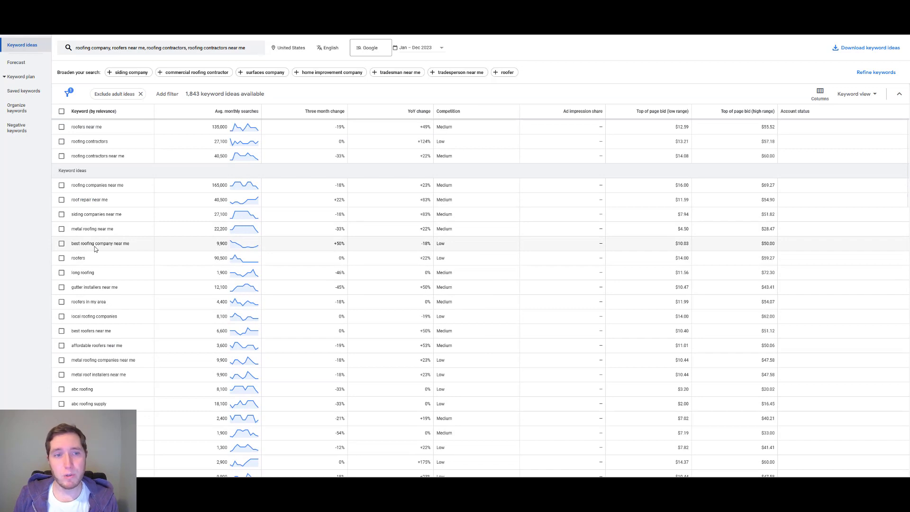
{"action": "double_click", "coordinate": [76, 229]}
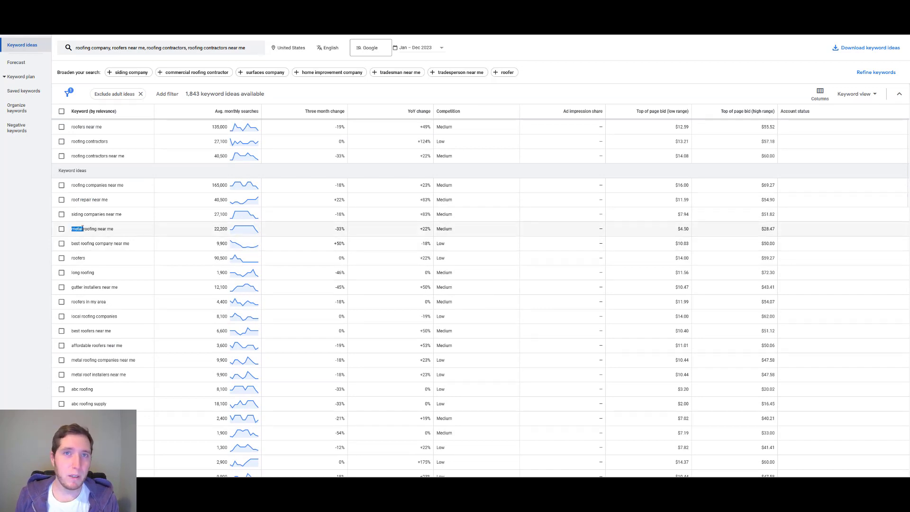
{"action": "left_click", "coordinate": [98, 231]}
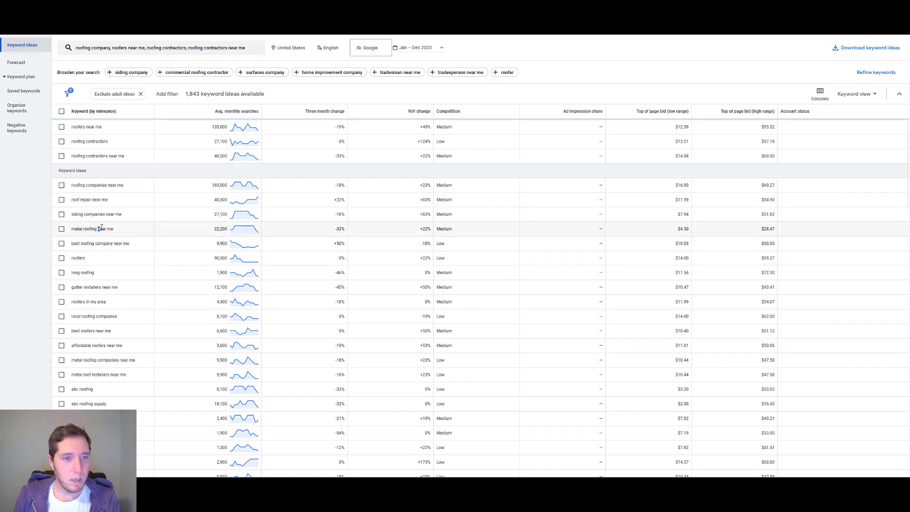
{"action": "scroll", "coordinate": [112, 221], "scroll_direction": "down", "scroll_amount": 2}
{"action": "scroll", "coordinate": [129, 213], "scroll_direction": "down", "scroll_amount": 1}
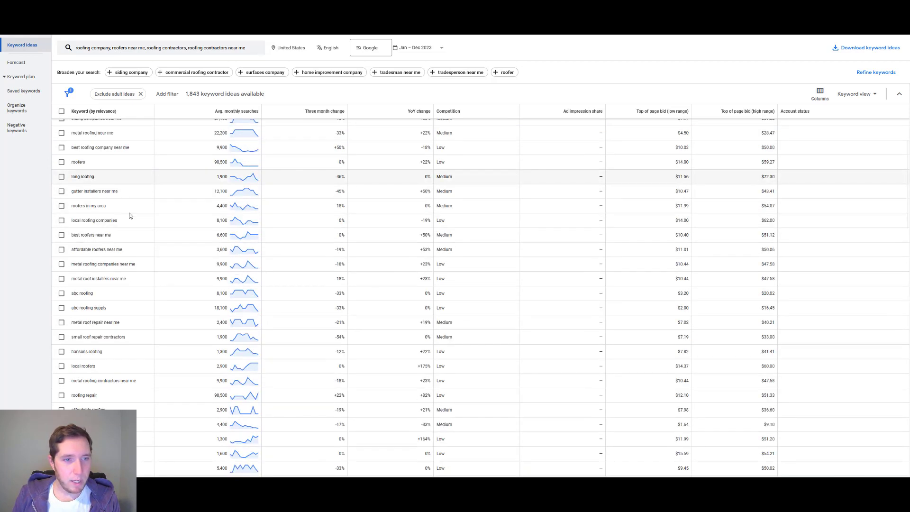
{"action": "scroll", "coordinate": [126, 226], "scroll_direction": "down", "scroll_amount": 1}
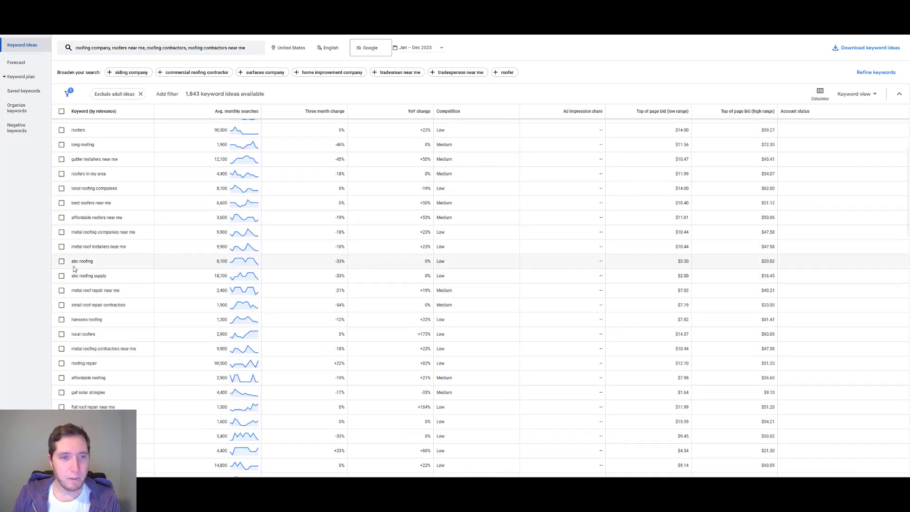
Step: Pick out "abc" from the abc roofing keyword idea and add it to cell A4 of the negative keyword spreadsheet
{"action": "left_click_drag", "start_coordinate": [70, 261], "coordinate": [109, 264]}
{"action": "left_click", "coordinate": [123, 257]}
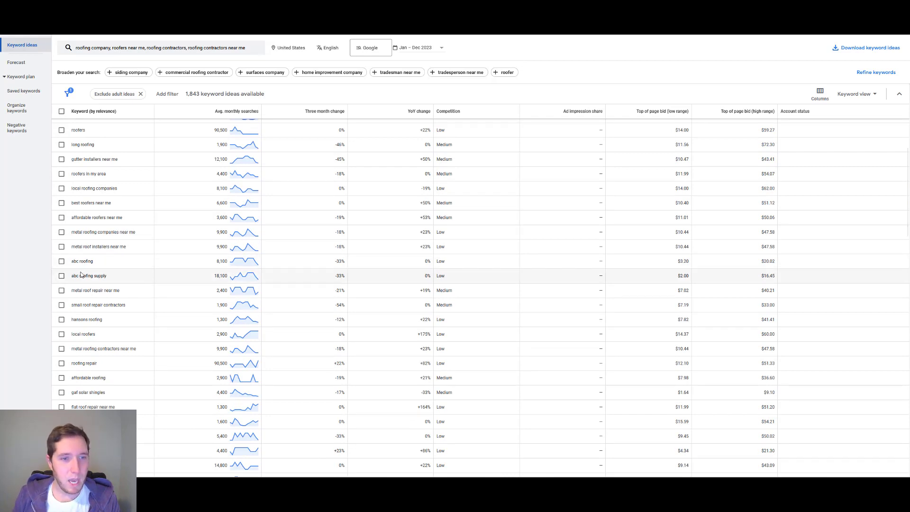
{"action": "left_click_drag", "start_coordinate": [72, 276], "coordinate": [122, 277]}
{"action": "left_click", "coordinate": [119, 278]}
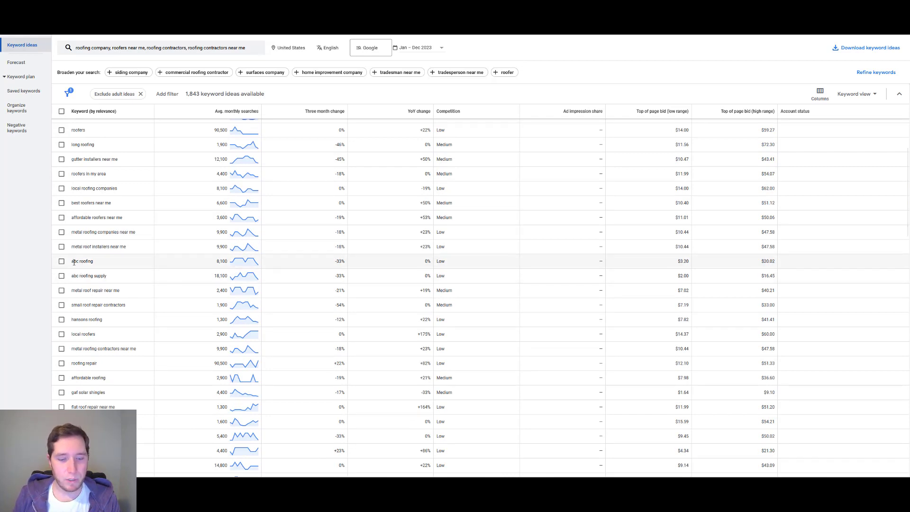
{"action": "double_click", "coordinate": [75, 261]}
{"action": "key", "text": "ctrl+Tab"}
{"action": "type", "text": "abc"}
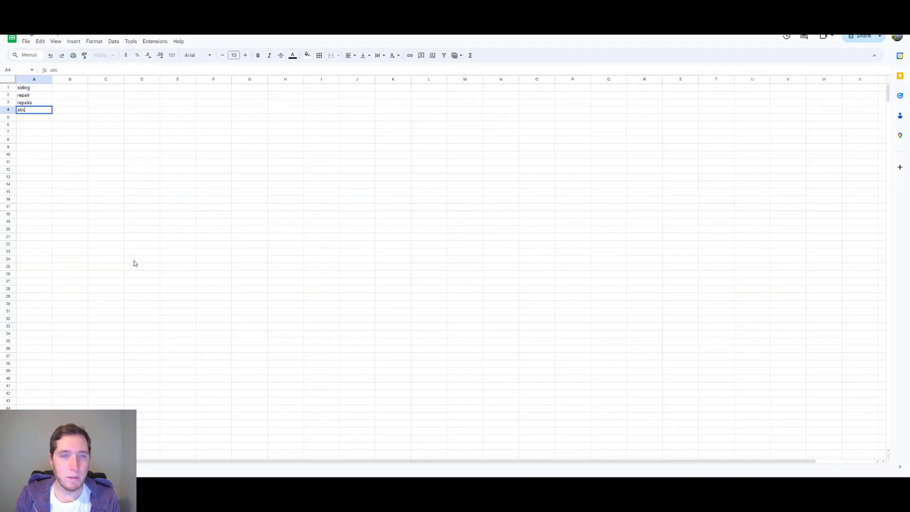
{"action": "key", "text": "Return"}
{"action": "key", "text": "alt+Tab"}
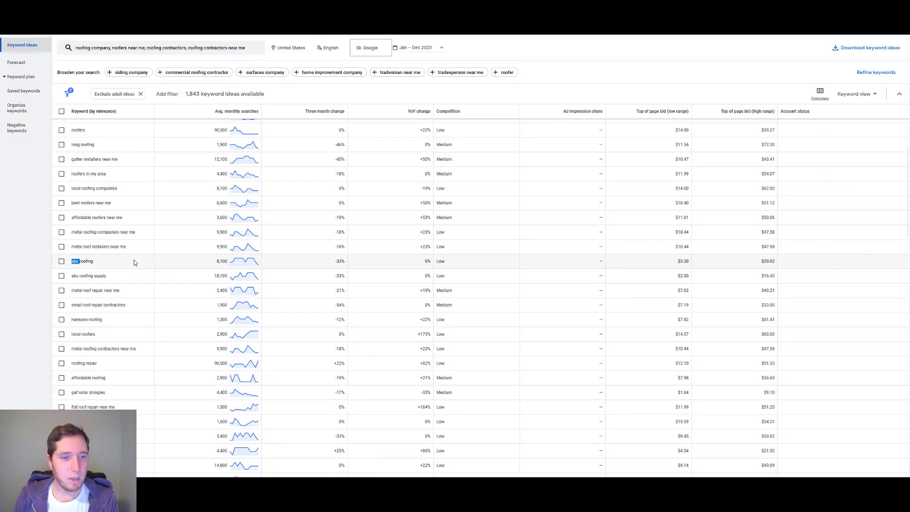
Step: Pick out "gaf" from the gaf solar shingles keyword idea in Keyword Planner and record it in cell A5 of the spreadsheet
{"action": "scroll", "coordinate": [147, 261], "scroll_direction": "down", "scroll_amount": 2}
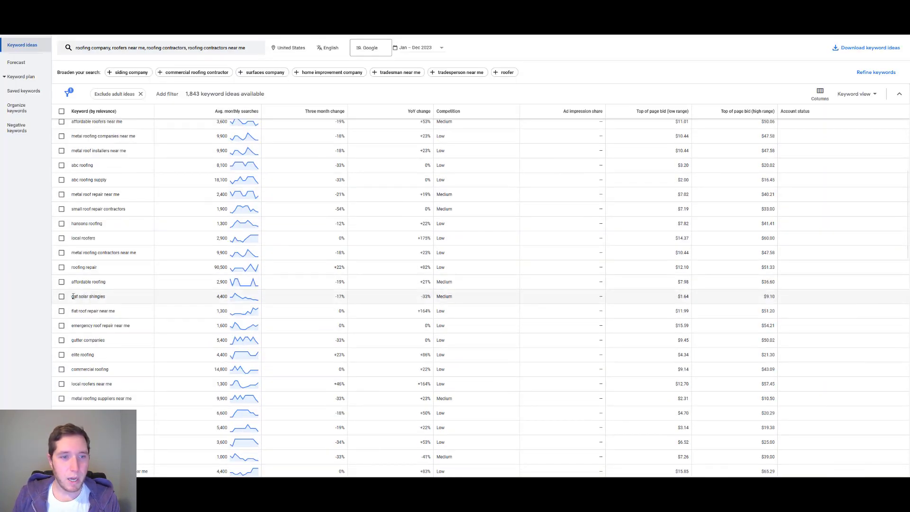
{"action": "double_click", "coordinate": [75, 296]}
{"action": "key", "text": "alt+Tab"}
{"action": "type", "text": "gaf"}
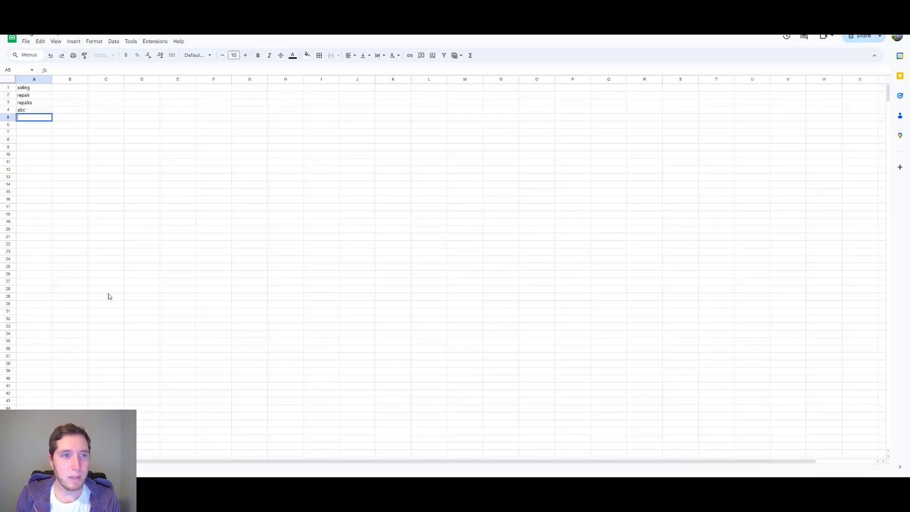
{"action": "key", "text": "Return"}
{"action": "key", "text": "alt+Tab"}
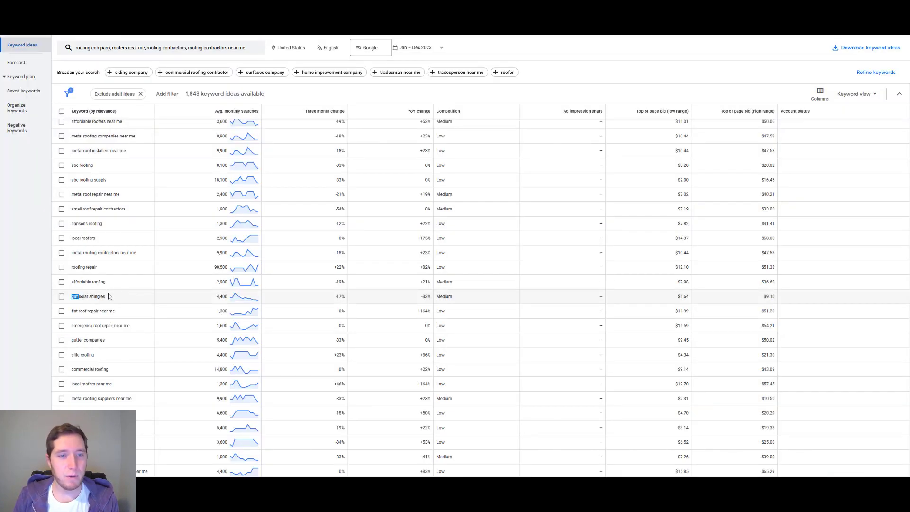
Step: Copy "gutter" from the gutter companies keyword idea into cell A6 of the spreadsheet and add the plural "gutters" in A7
{"action": "scroll", "coordinate": [130, 275], "scroll_direction": "down", "scroll_amount": 1}
{"action": "scroll", "coordinate": [130, 277], "scroll_direction": "down", "scroll_amount": 1}
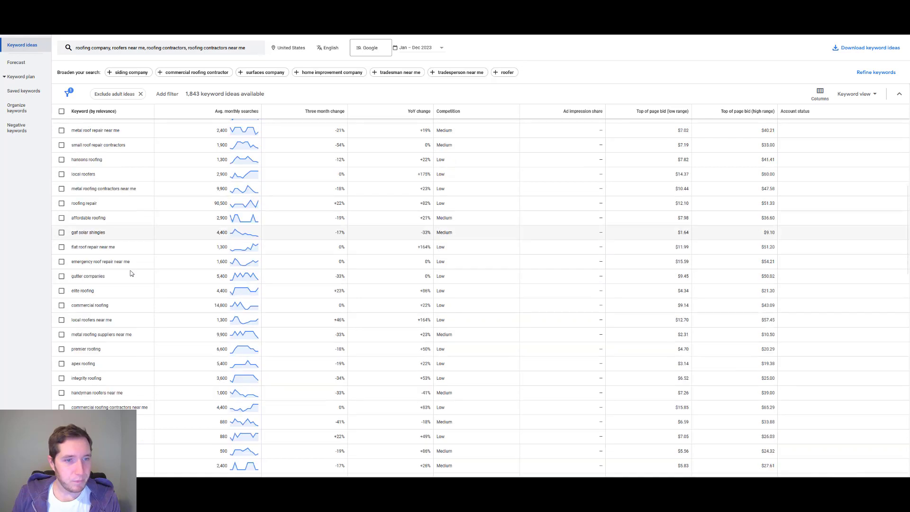
{"action": "double_click", "coordinate": [76, 276]}
{"action": "key", "text": "ctrl+c"}
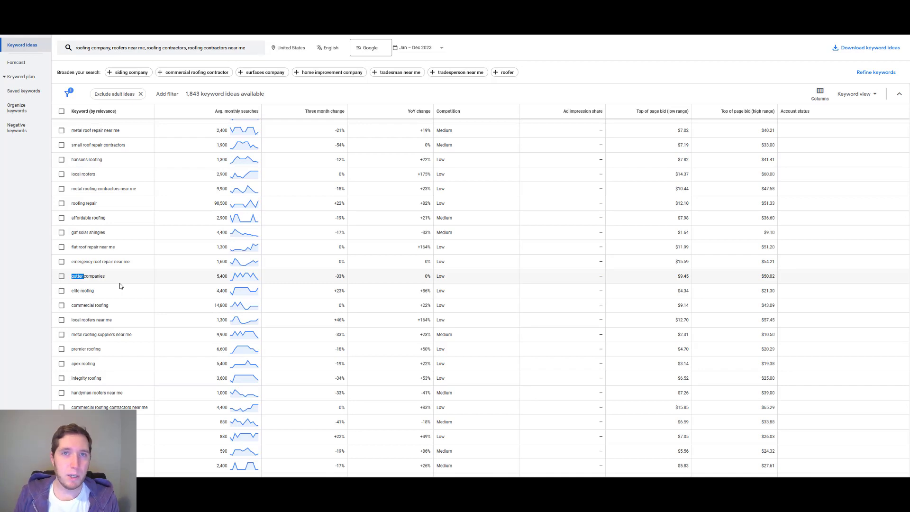
{"action": "key", "text": "alt+Tab"}
{"action": "key", "text": "ctrl+v"}
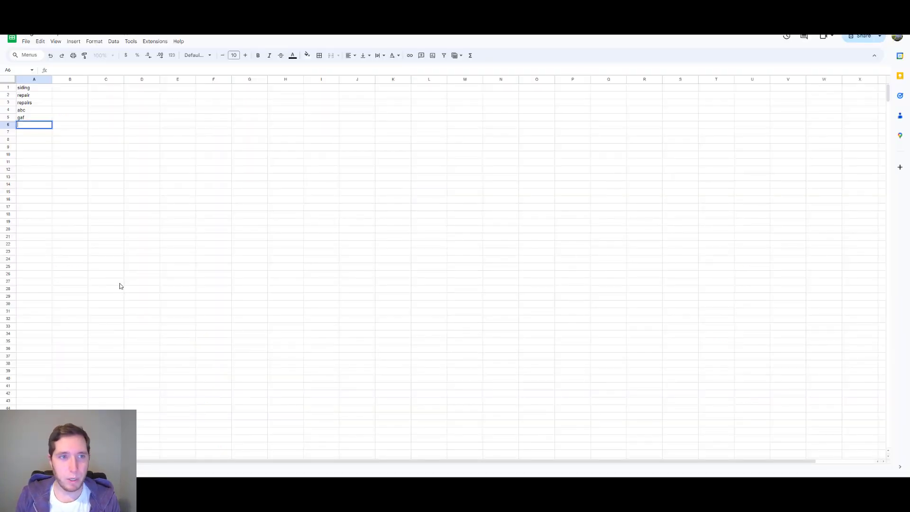
{"action": "key", "text": "Return"}
{"action": "type", "text": "gutters"}
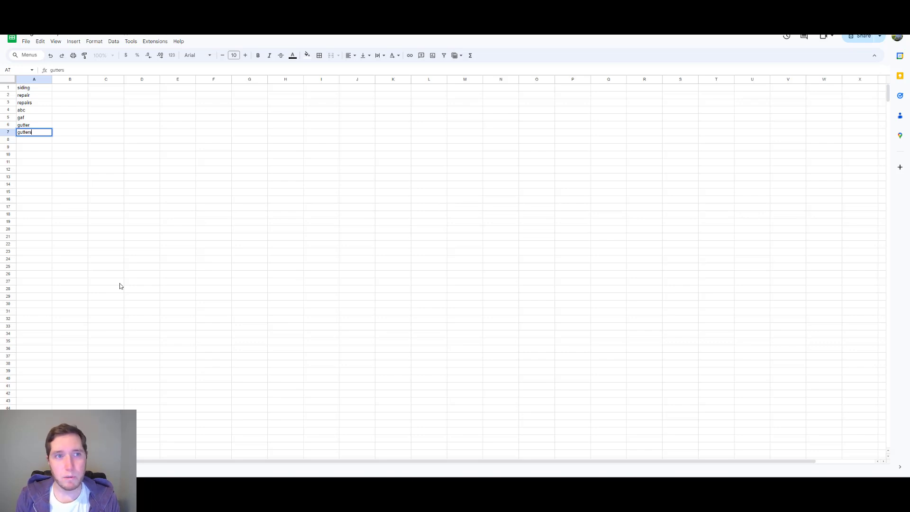
{"action": "key", "text": "Return"}
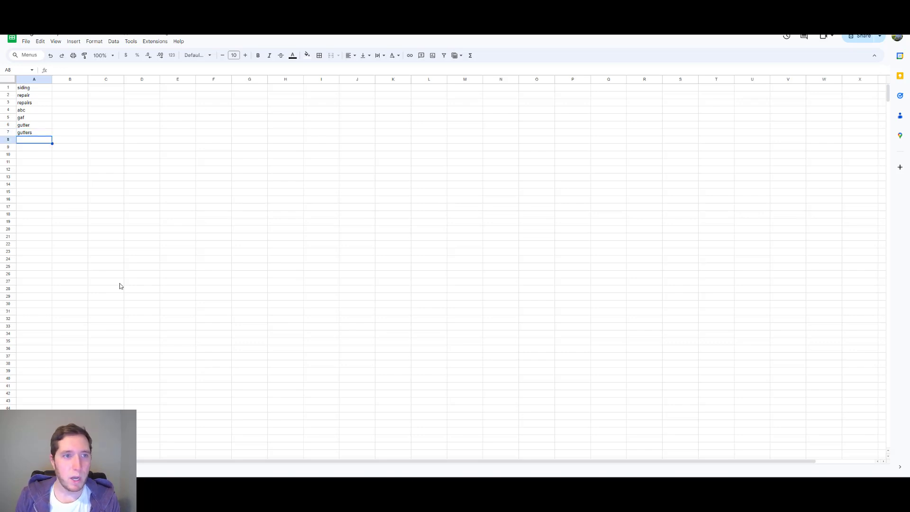
Step: Return to Keyword Planner and examine ideas such as apex roofing, integrity roofing and handyman roofers near me for competitor names
{"action": "key", "text": "alt+Tab"}
{"action": "scroll", "coordinate": [126, 274], "scroll_direction": "down", "scroll_amount": 2}
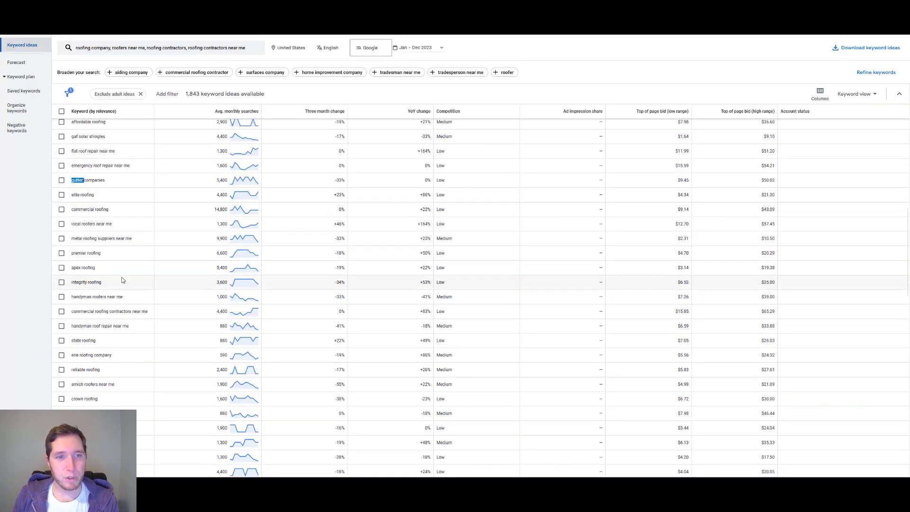
{"action": "left_click", "coordinate": [113, 264]}
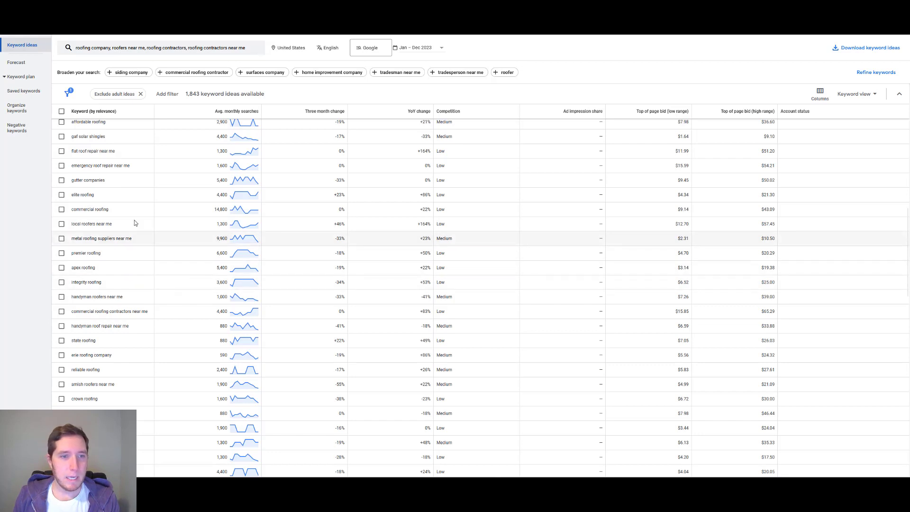
{"action": "left_click_drag", "start_coordinate": [72, 268], "coordinate": [82, 268]}
{"action": "double_click", "coordinate": [79, 283]}
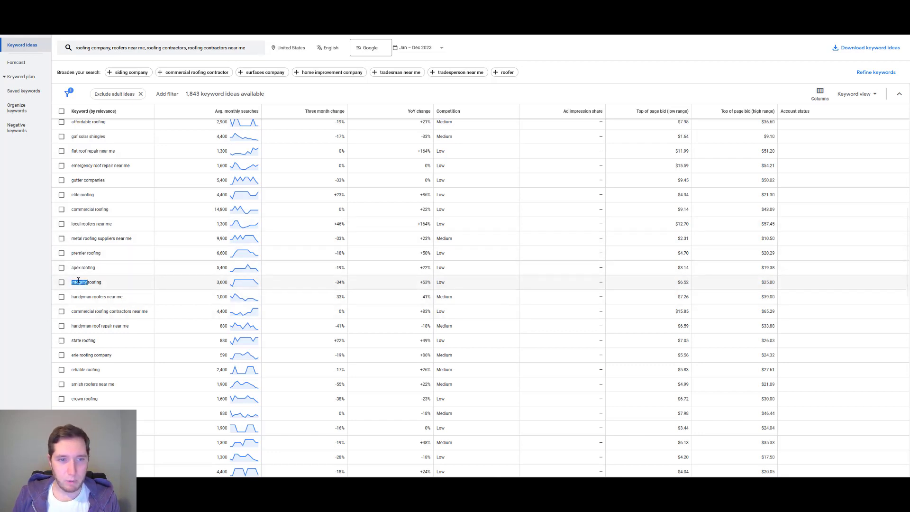
{"action": "left_click", "coordinate": [111, 284]}
{"action": "scroll", "coordinate": [132, 277], "scroll_direction": "down", "scroll_amount": 1}
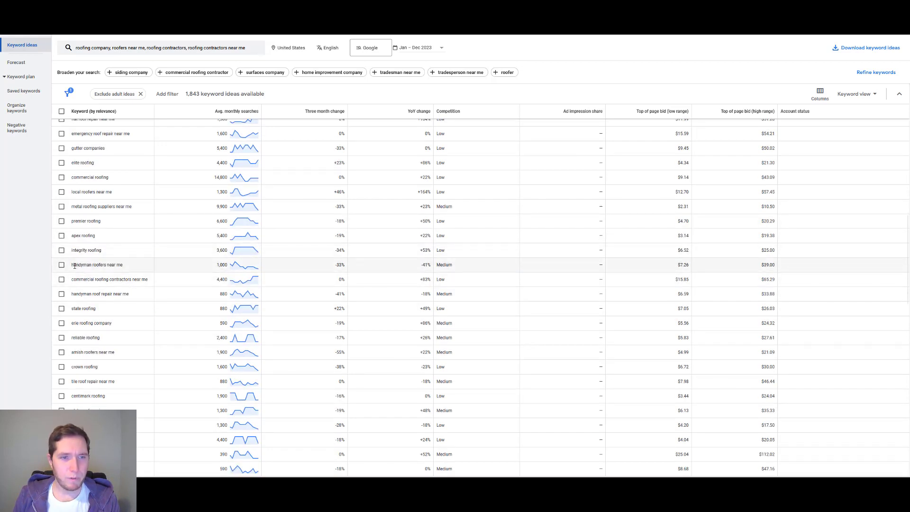
{"action": "double_click", "coordinate": [71, 270]}
{"action": "left_click", "coordinate": [152, 271]}
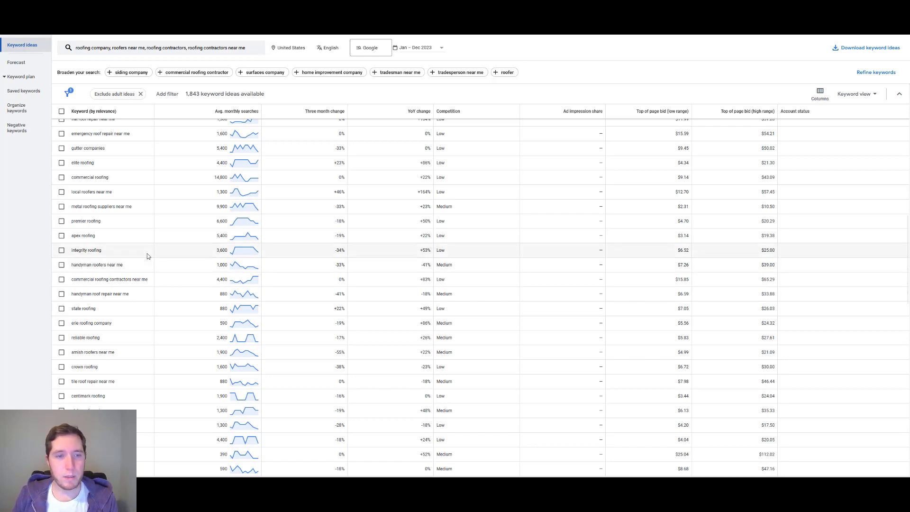
Step: Examine more keyword ideas, including centimark roofing and amish roofers near me, for brand names and irrelevant searches to exclude
{"action": "scroll", "coordinate": [147, 253], "scroll_direction": "down", "scroll_amount": 3}
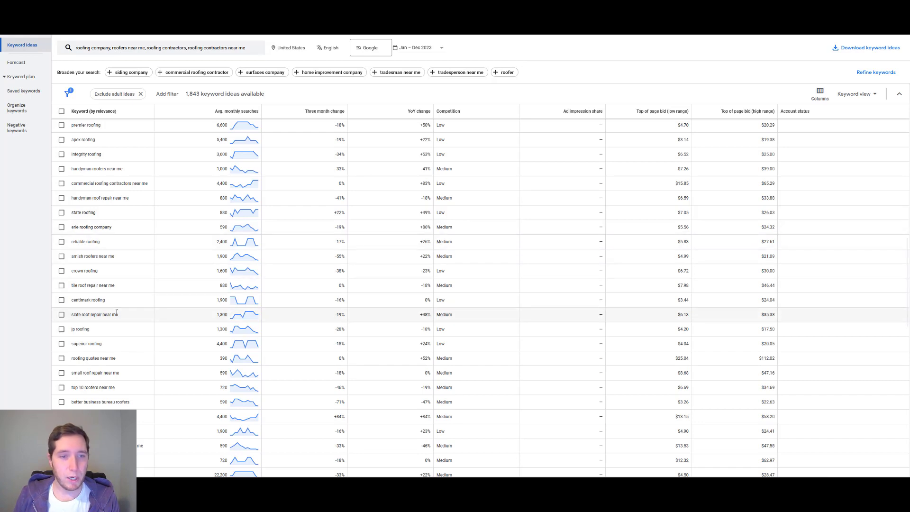
{"action": "scroll", "coordinate": [126, 308], "scroll_direction": "down", "scroll_amount": 1}
{"action": "left_click_drag", "start_coordinate": [71, 269], "coordinate": [110, 270]}
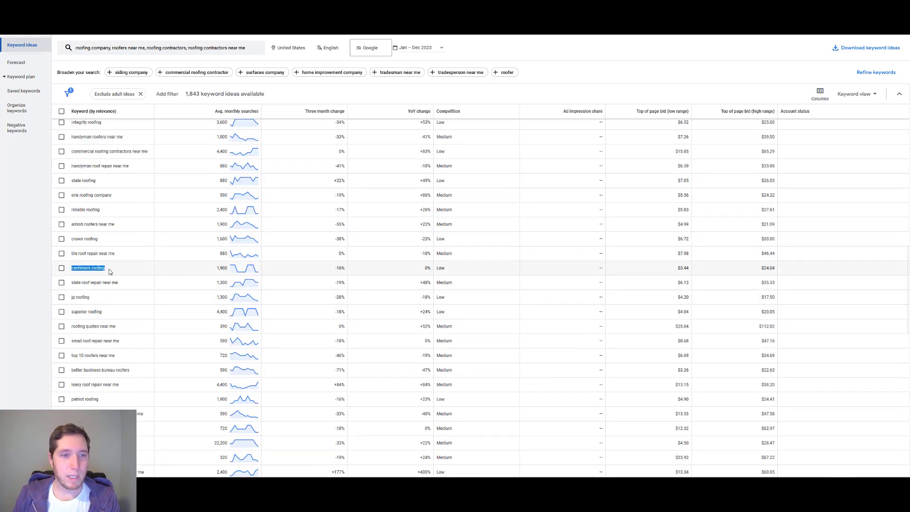
{"action": "left_click", "coordinate": [111, 271]}
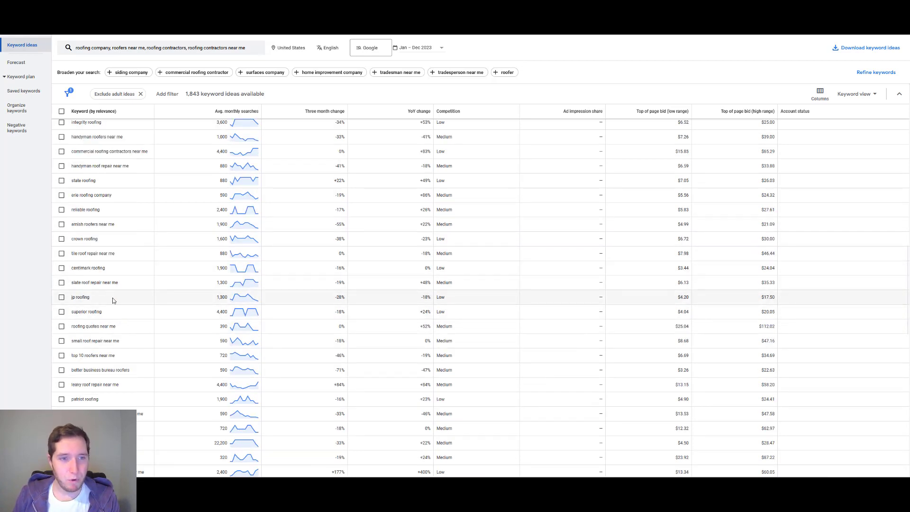
{"action": "left_click_drag", "start_coordinate": [71, 224], "coordinate": [134, 226]}
{"action": "left_click", "coordinate": [126, 242]}
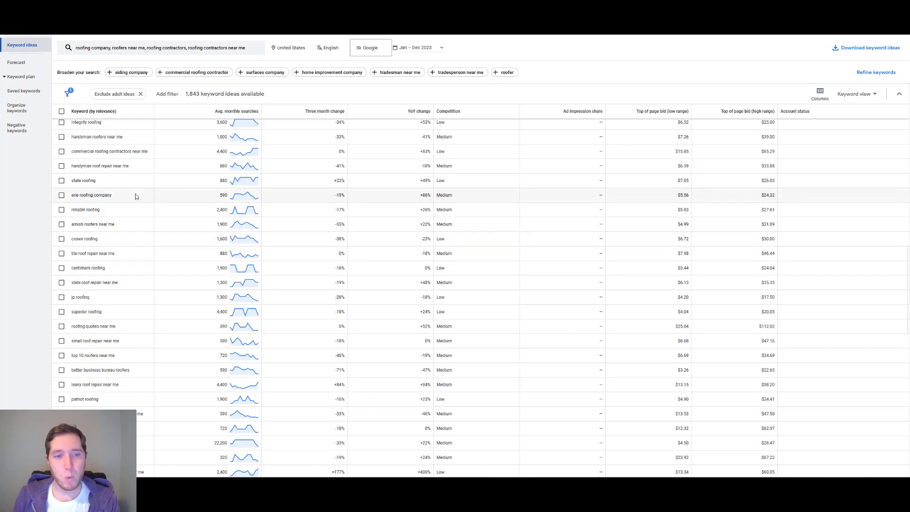
{"action": "scroll", "coordinate": [119, 209], "scroll_direction": "down", "scroll_amount": 3}
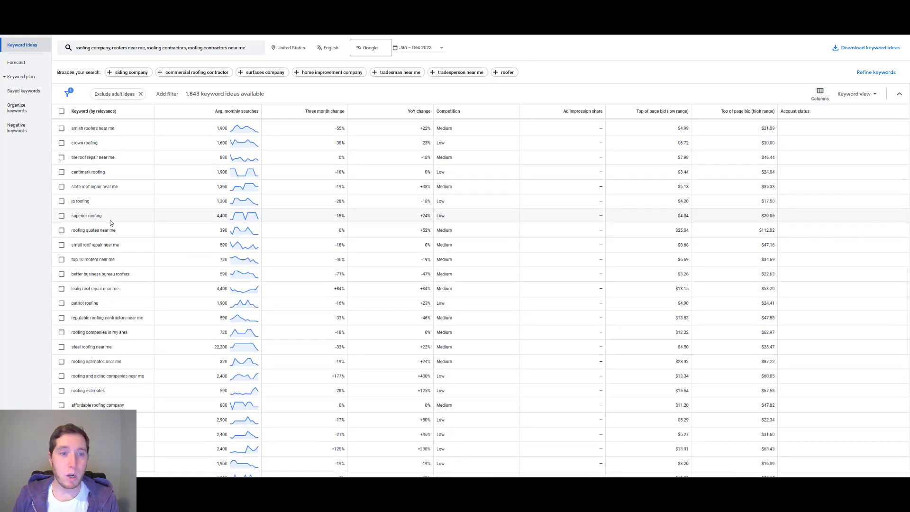
{"action": "scroll", "coordinate": [110, 220], "scroll_direction": "down", "scroll_amount": 2}
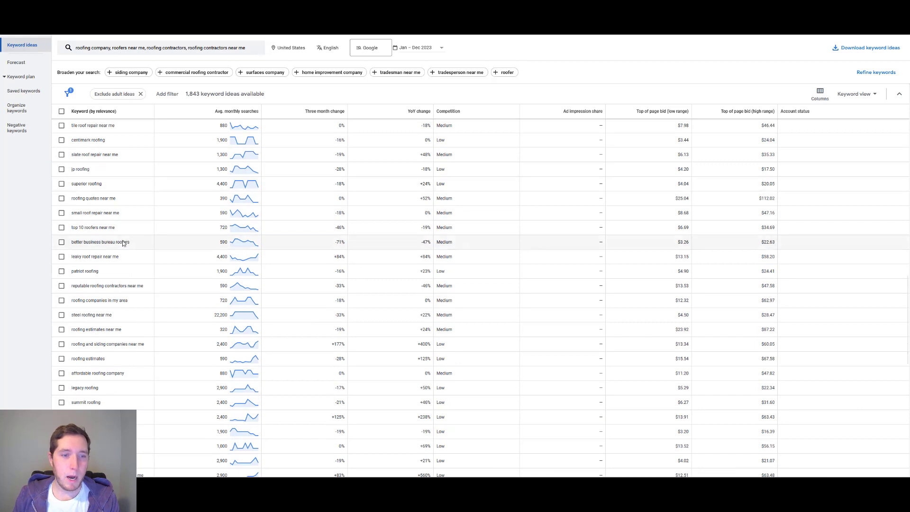
{"action": "scroll", "coordinate": [116, 235], "scroll_direction": "down", "scroll_amount": 1}
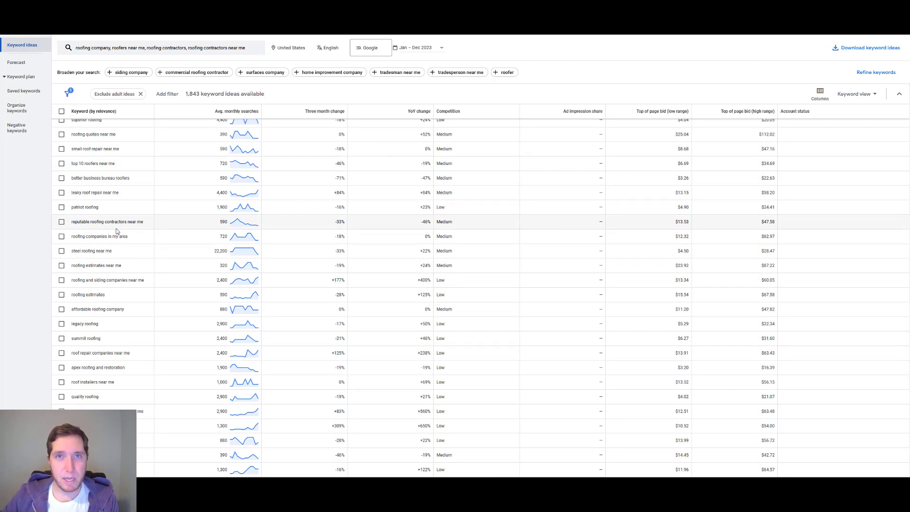
{"action": "scroll", "coordinate": [118, 237], "scroll_direction": "down", "scroll_amount": 4}
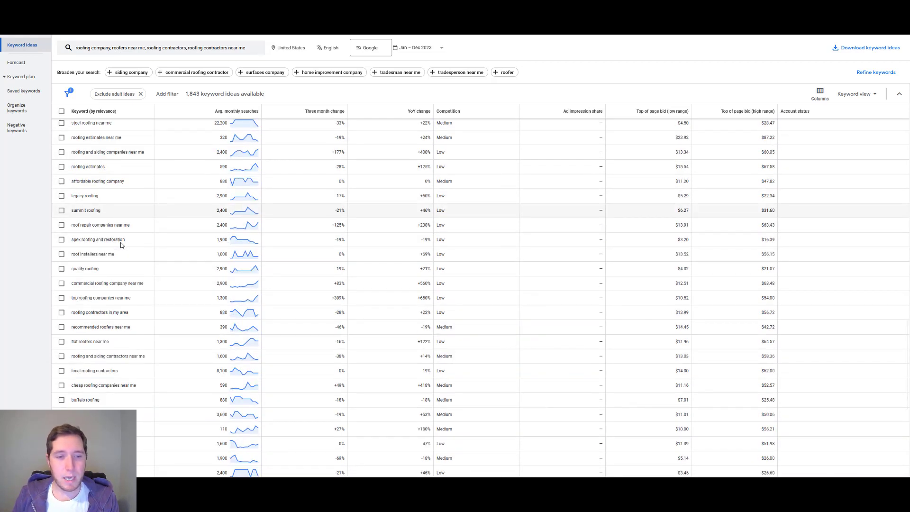
Step: Check the spreadsheet's negative list, and review the remaining Keyword Planner ideas such as buffalo roofing and all american roofing
{"action": "key", "text": "ctrl+Tab"}
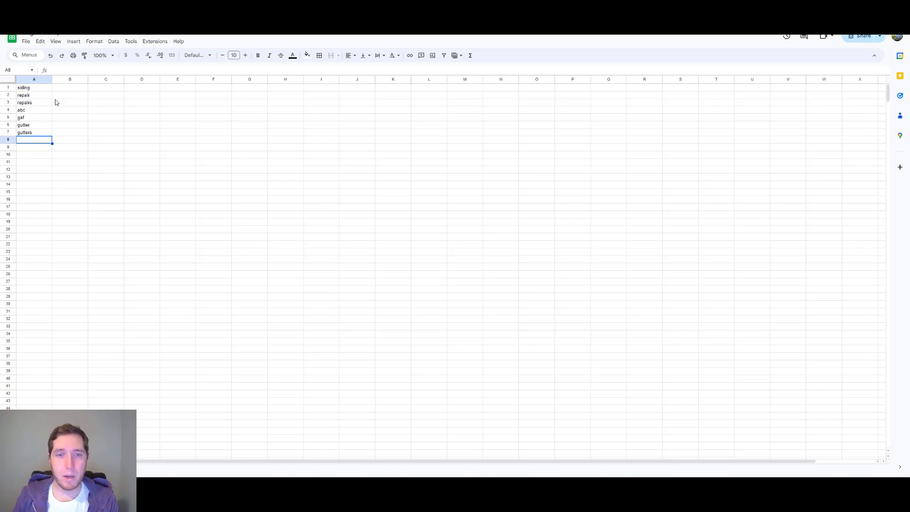
{"action": "key", "text": "ctrl+shift+Tab"}
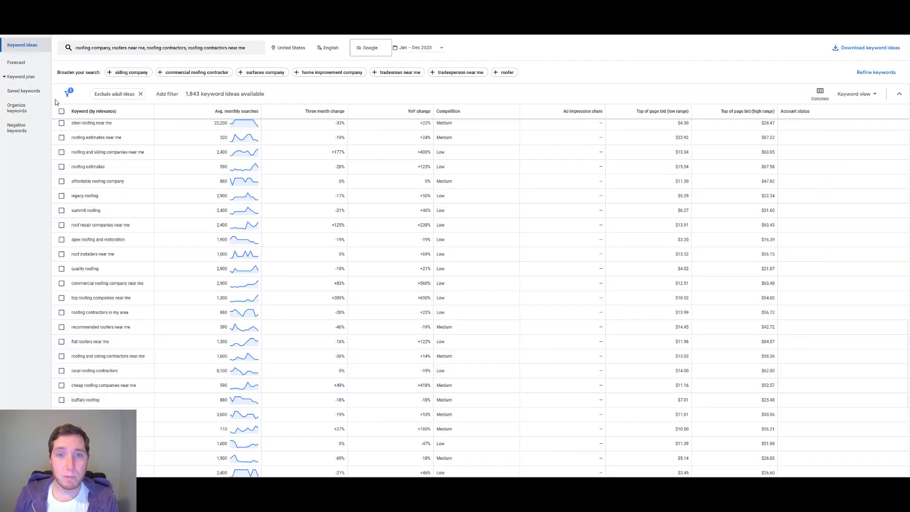
{"action": "scroll", "coordinate": [76, 299], "scroll_direction": "down", "scroll_amount": 2}
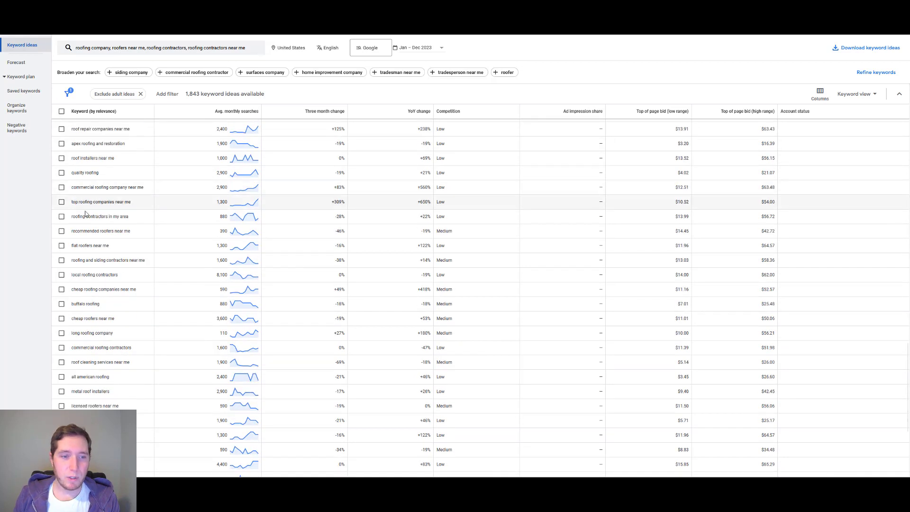
{"action": "triple_click", "coordinate": [76, 303]}
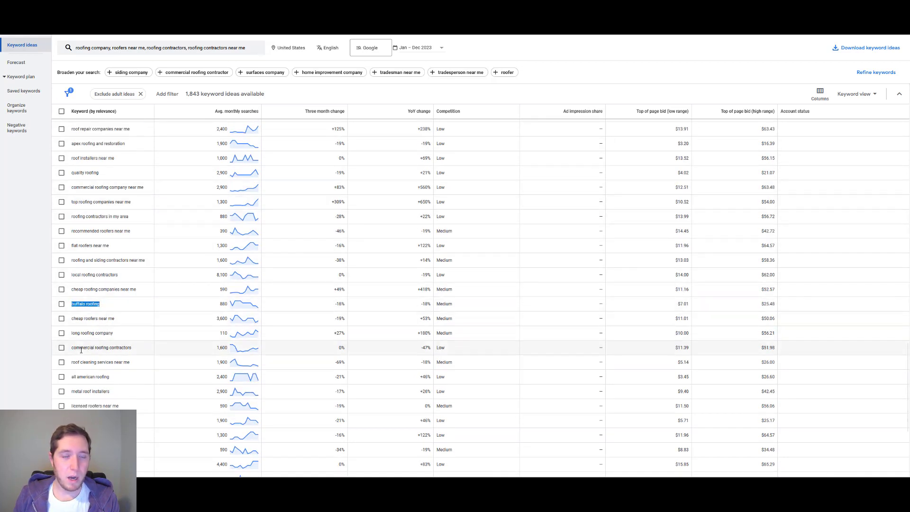
{"action": "left_click_drag", "start_coordinate": [71, 379], "coordinate": [116, 382]}
{"action": "left_click", "coordinate": [117, 383]}
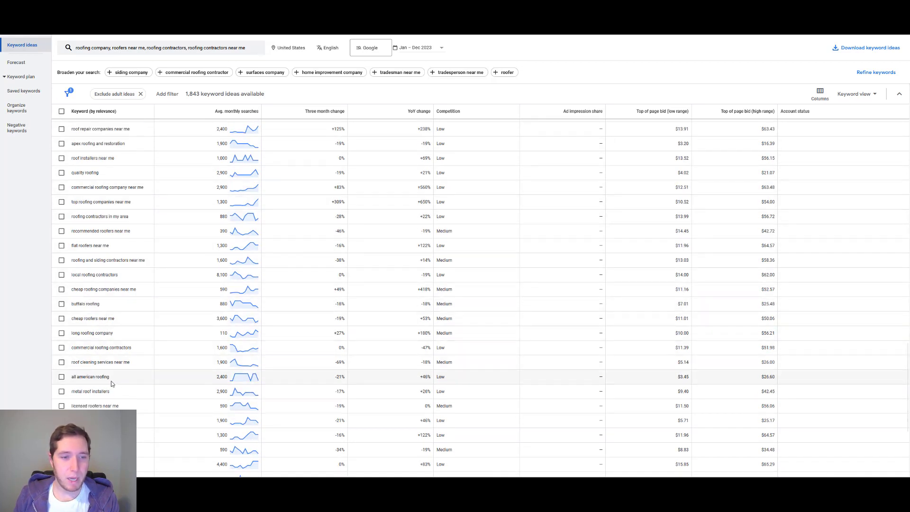
{"action": "scroll", "coordinate": [131, 374], "scroll_direction": "down", "scroll_amount": 1}
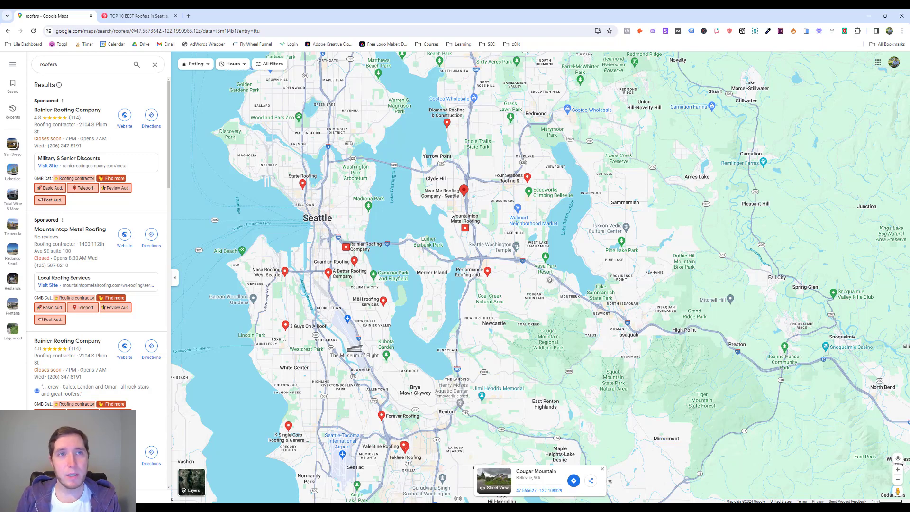
Step: Compare the Yelp listing of roofers in Seattle, WA with the Google Maps roofers results to find competitor company names
{"action": "left_click", "coordinate": [138, 16]}
{"action": "scroll", "coordinate": [517, 186], "scroll_direction": "up", "scroll_amount": 10}
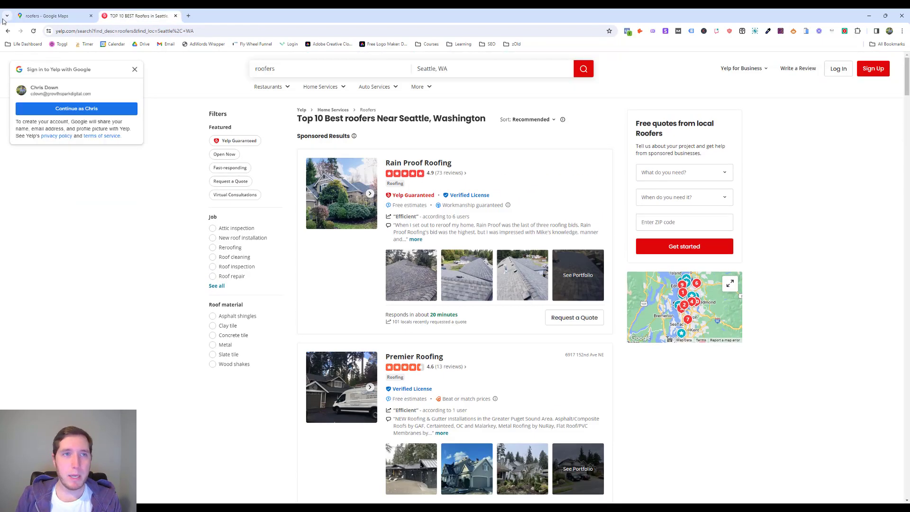
{"action": "key", "text": "ctrl+shift+Tab"}
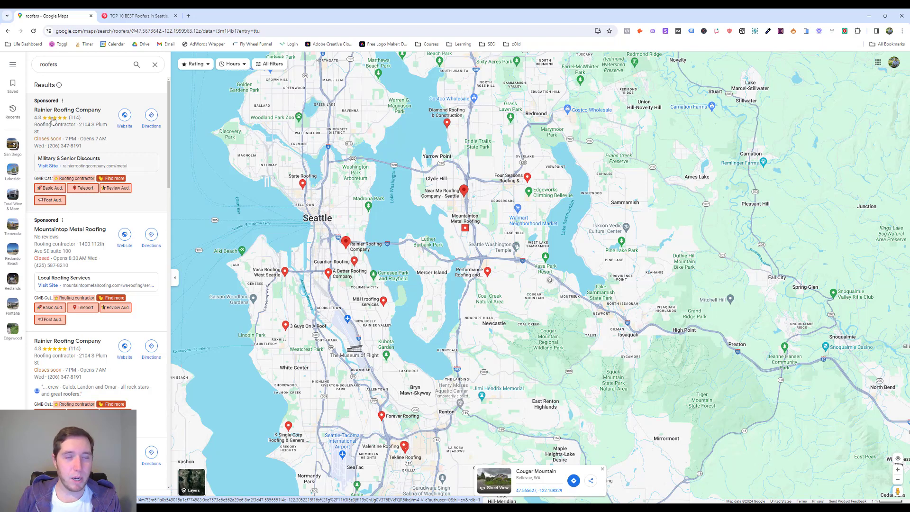
Step: Switch to the Google Sheets negative keyword list and add the competitor name rainier in cell A8
{"action": "key", "text": "alt+Tab"}
{"action": "key", "text": "alt+Tab"}
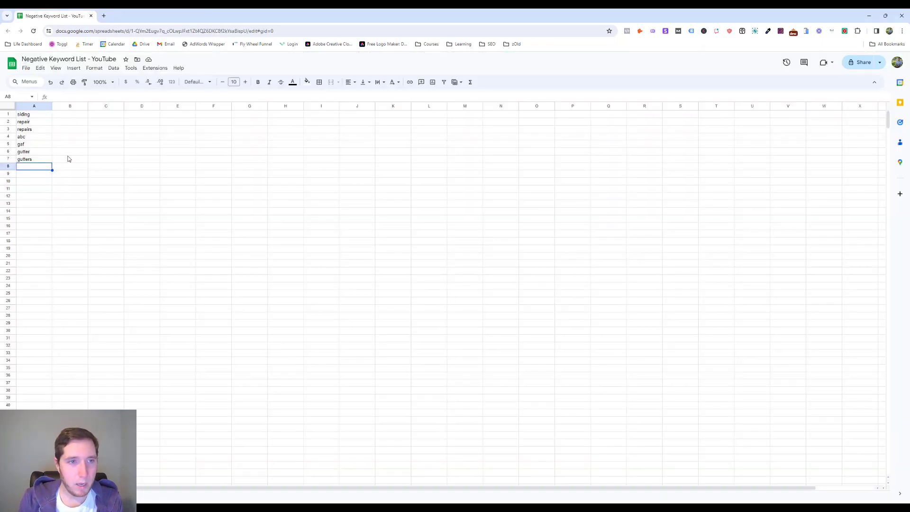
{"action": "type", "text": "rain"}
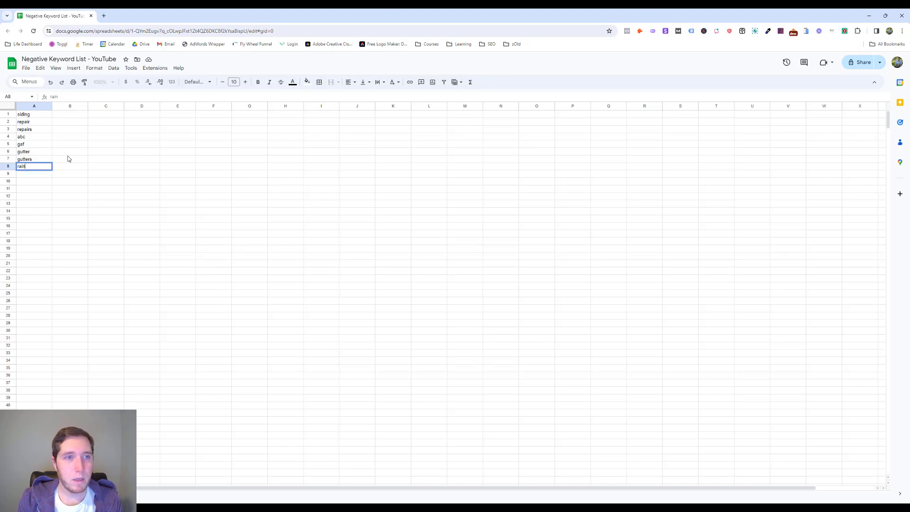
{"action": "type", "text": "eier"}
{"action": "key", "text": "Return"}
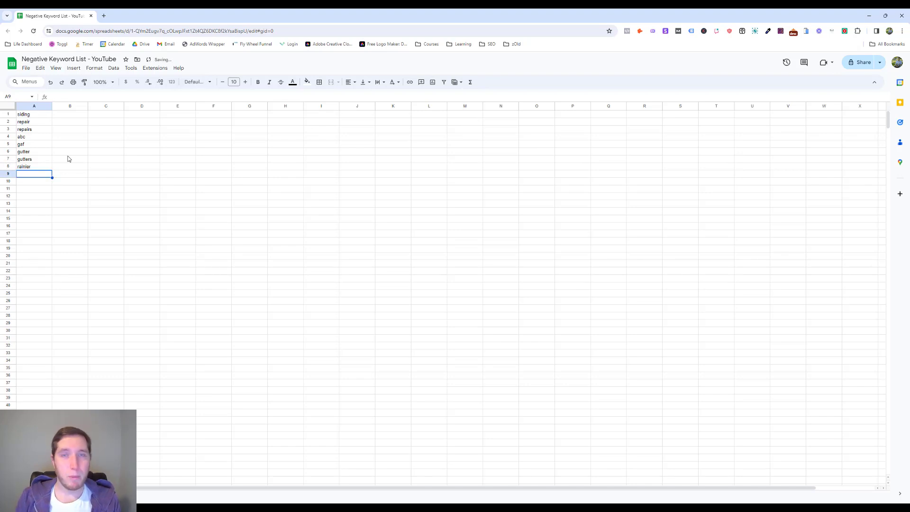
Step: Check the next company in the Google Maps roofers results and add mountaintop to the spreadsheet in cell A9
{"action": "key", "text": "alt+Tab"}
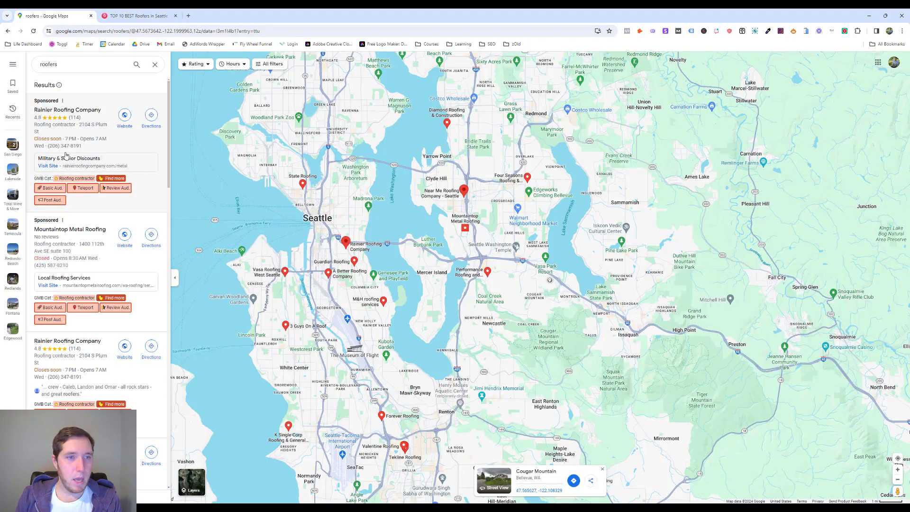
{"action": "scroll", "coordinate": [49, 203], "scroll_direction": "down", "scroll_amount": 1}
{"action": "key", "text": "alt+Tab"}
{"action": "type", "text": "m"}
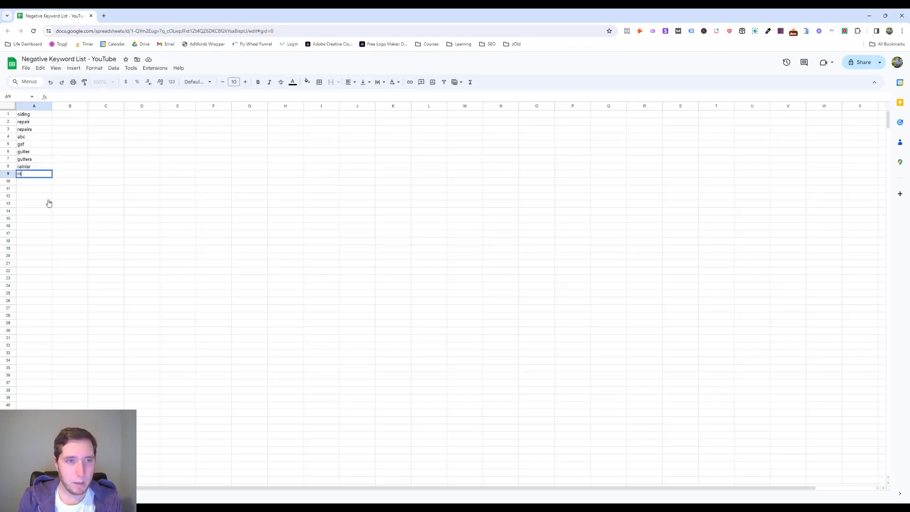
{"action": "type", "text": "ountaintop"}
{"action": "key", "text": "Return"}
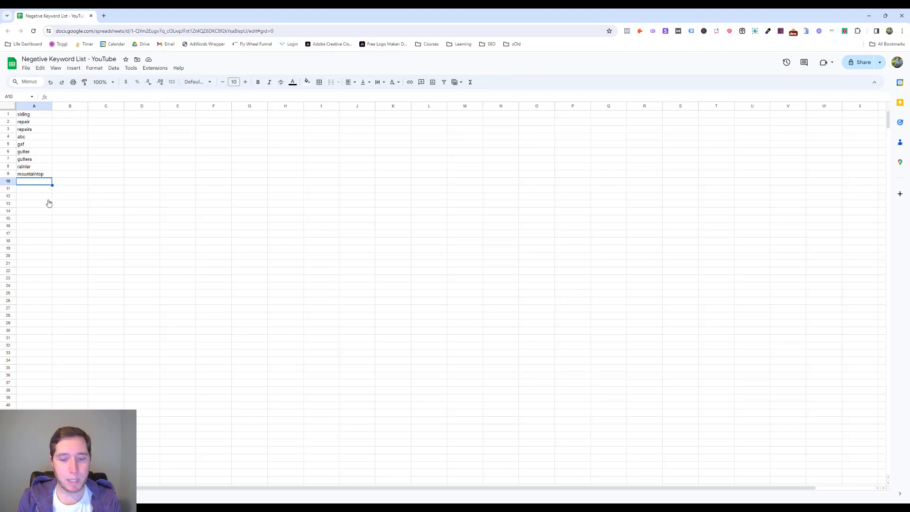
Step: Add the two-word spelling variant mountain top in cell A10 of the negative keyword list
{"action": "type", "text": "mou"}
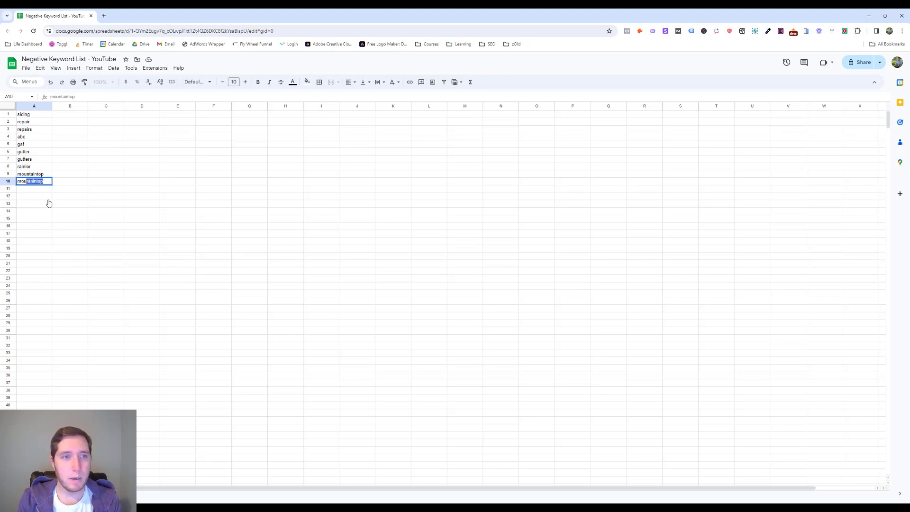
{"action": "type", "text": "nt"}
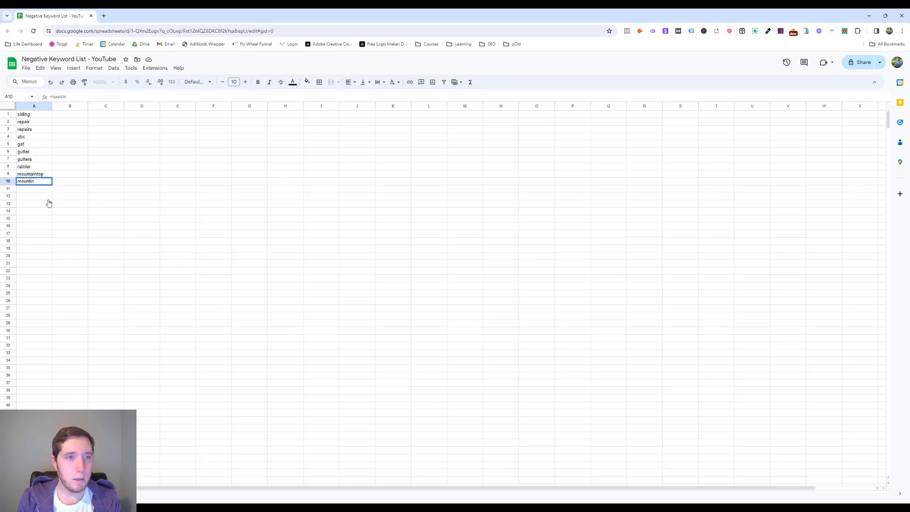
{"action": "type", "text": "ain to"}
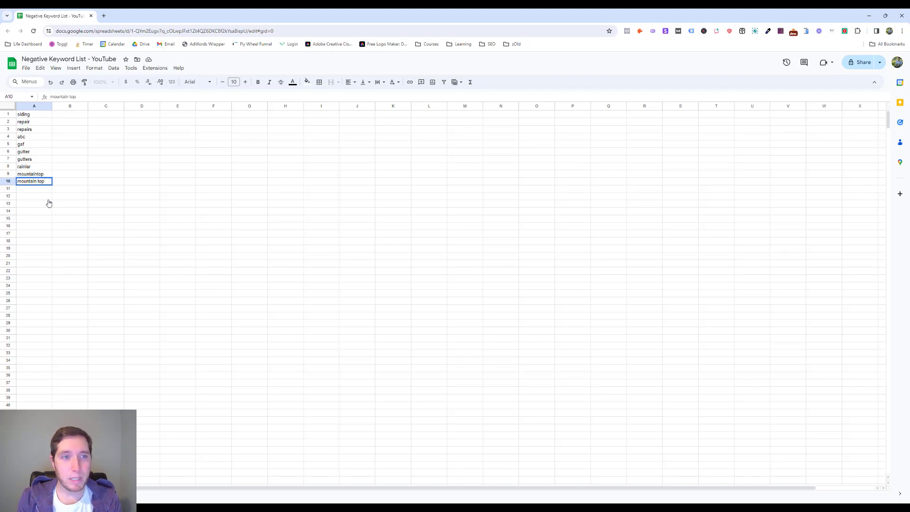
{"action": "type", "text": "p"}
{"action": "key", "text": "Return"}
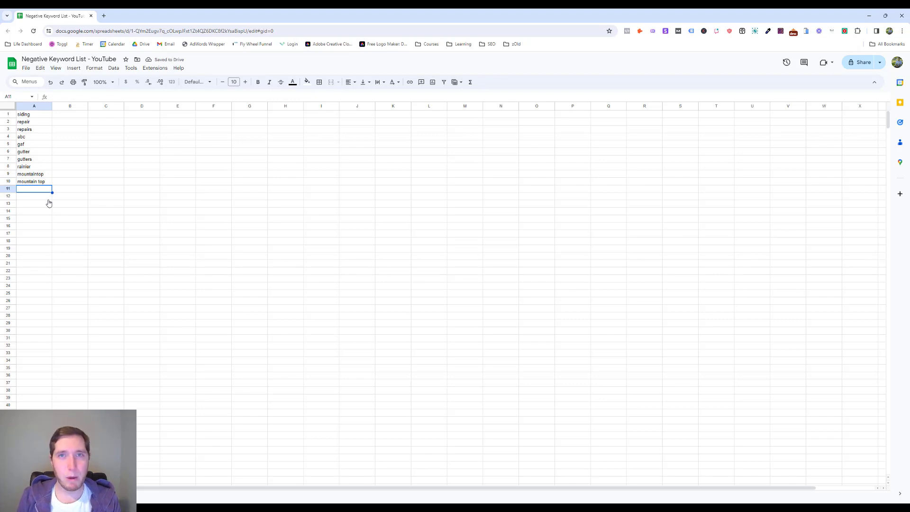
Step: Find the next usable competitor in the Google Maps results and add a better to the spreadsheet in cell A11
{"action": "key", "text": "alt+Tab"}
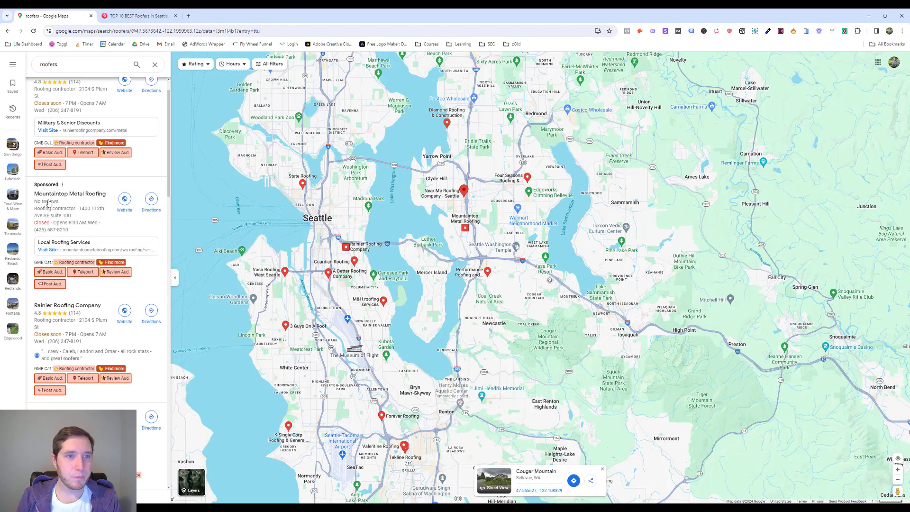
{"action": "scroll", "coordinate": [48, 203], "scroll_direction": "down", "scroll_amount": 5}
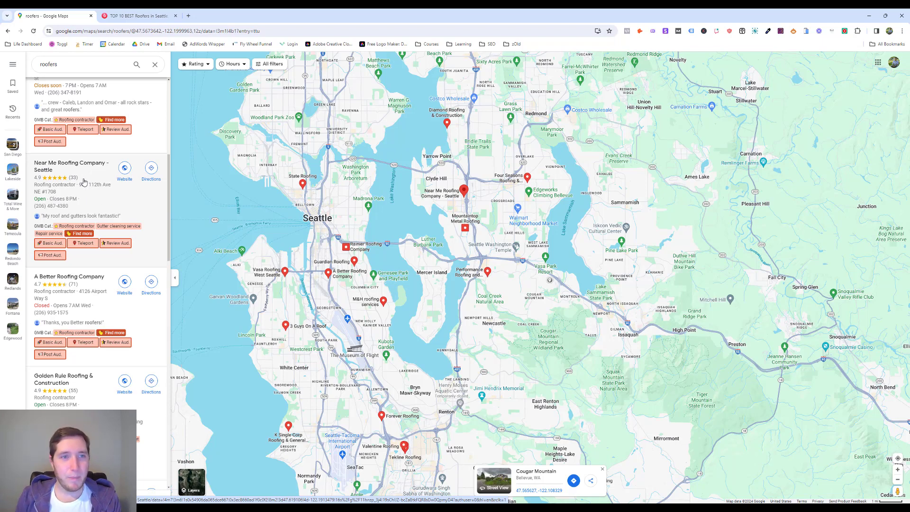
{"action": "scroll", "coordinate": [69, 182], "scroll_direction": "down", "scroll_amount": 1}
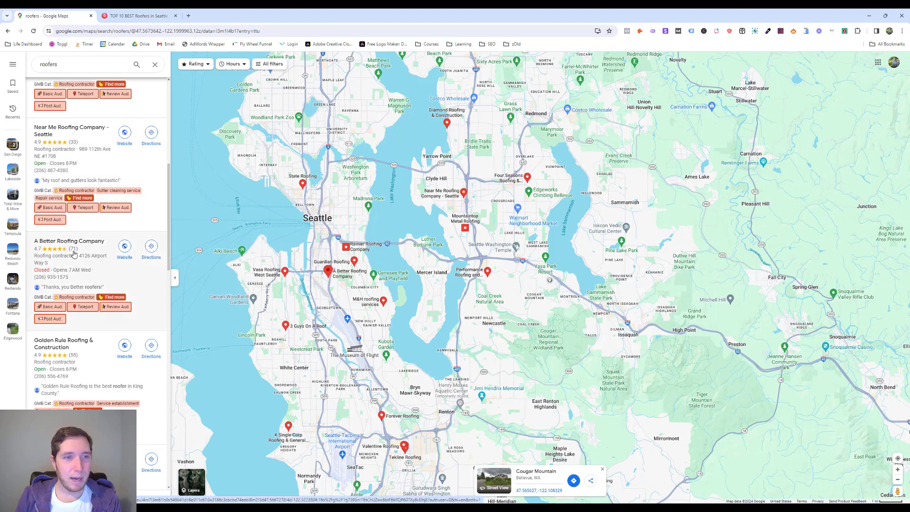
{"action": "key", "text": "alt+Tab"}
{"action": "type", "text": "a better"}
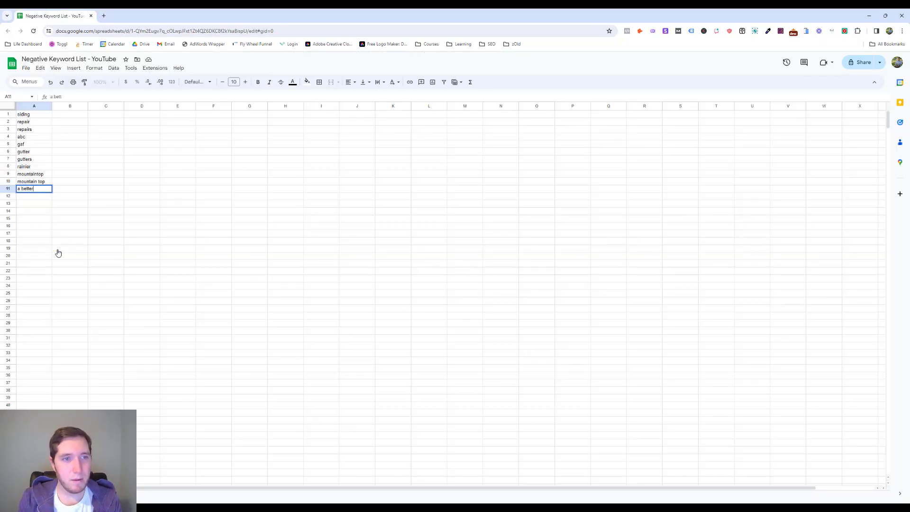
{"action": "key", "text": "Return"}
Step: Check the following Google Maps roofer listing and add golden rule to the spreadsheet in cell A12
{"action": "key", "text": "alt+Tab"}
{"action": "scroll", "coordinate": [57, 243], "scroll_direction": "down", "scroll_amount": 3}
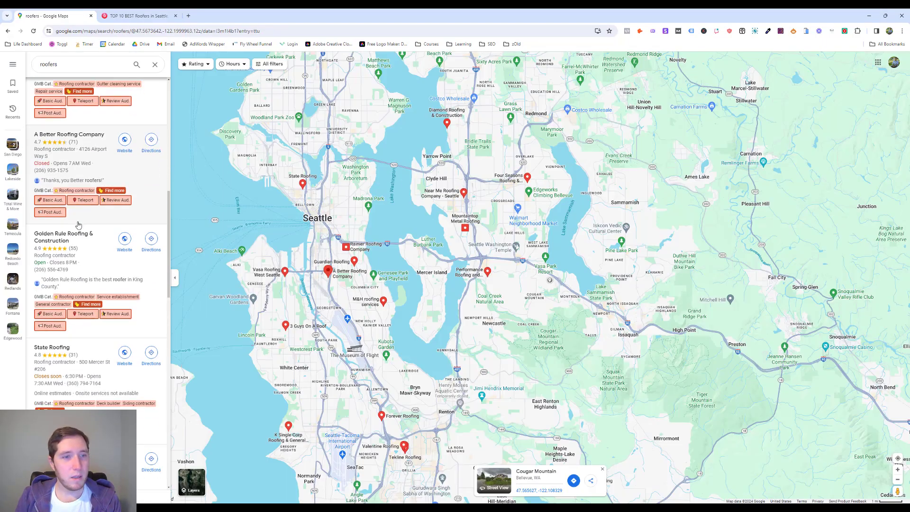
{"action": "key", "text": "alt+Tab"}
{"action": "type", "text": "golden rule"}
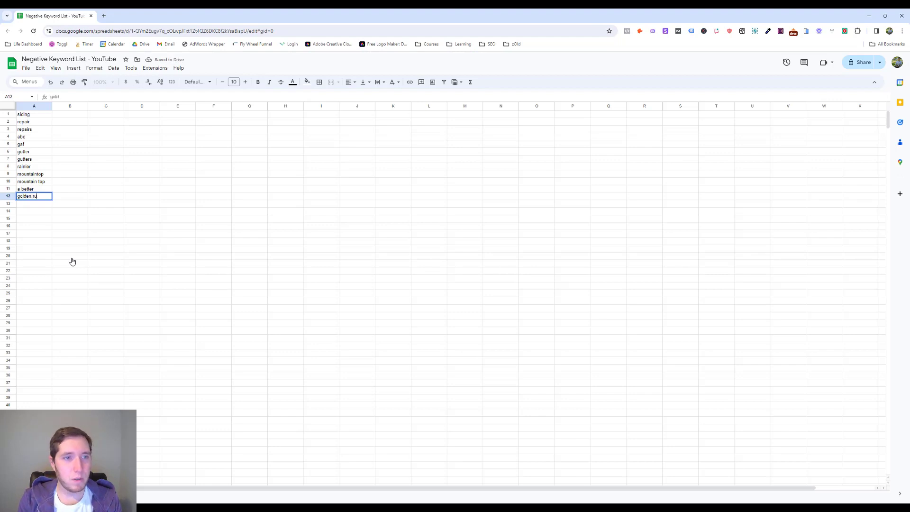
{"action": "key", "text": "Return"}
Step: Return to Google Maps for another roofer name and add state roofing to the spreadsheet in cell A13
{"action": "key", "text": "alt+Tab"}
{"action": "scroll", "coordinate": [74, 263], "scroll_direction": "down", "scroll_amount": 1}
{"action": "scroll", "coordinate": [73, 264], "scroll_direction": "down", "scroll_amount": 1}
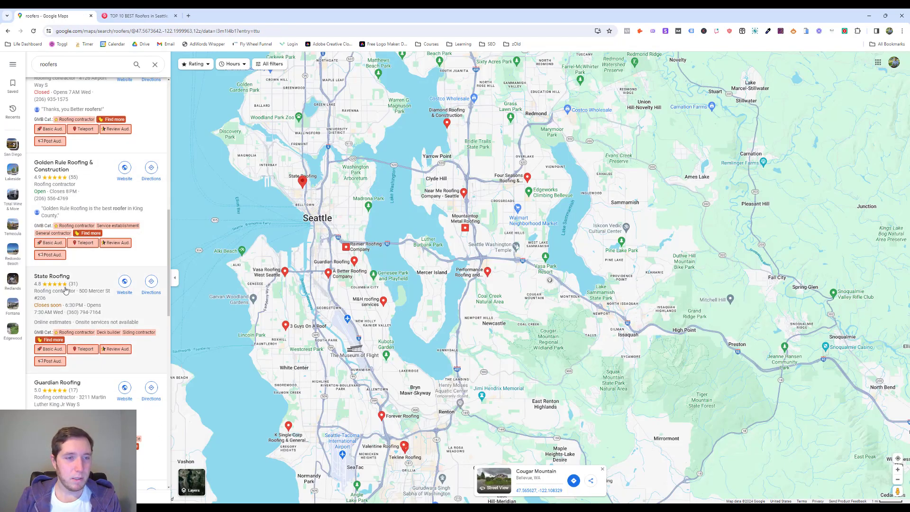
{"action": "key", "text": "alt+Tab"}
{"action": "type", "text": "state roofing"}
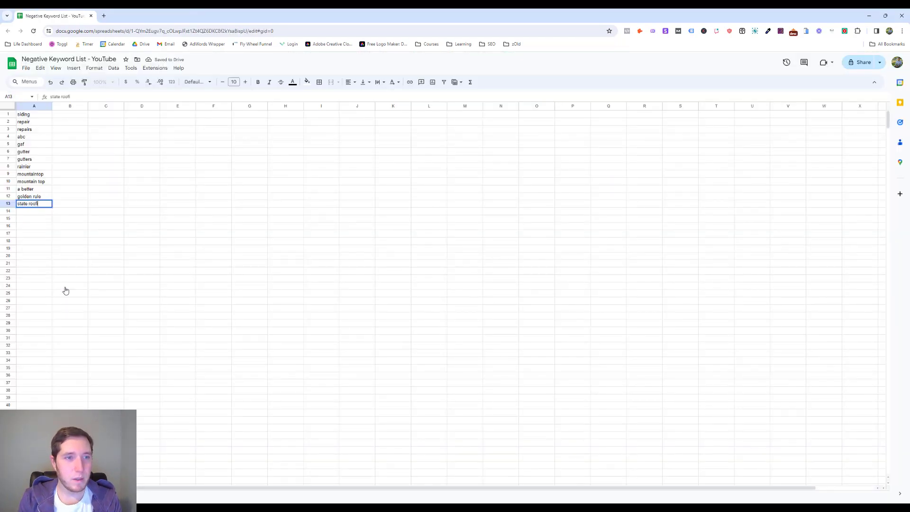
{"action": "key", "text": "Return"}
Step: Examine the remaining Google Maps roofers results and the areas north and south of Seattle for more competitor names
{"action": "key", "text": "alt+Tab"}
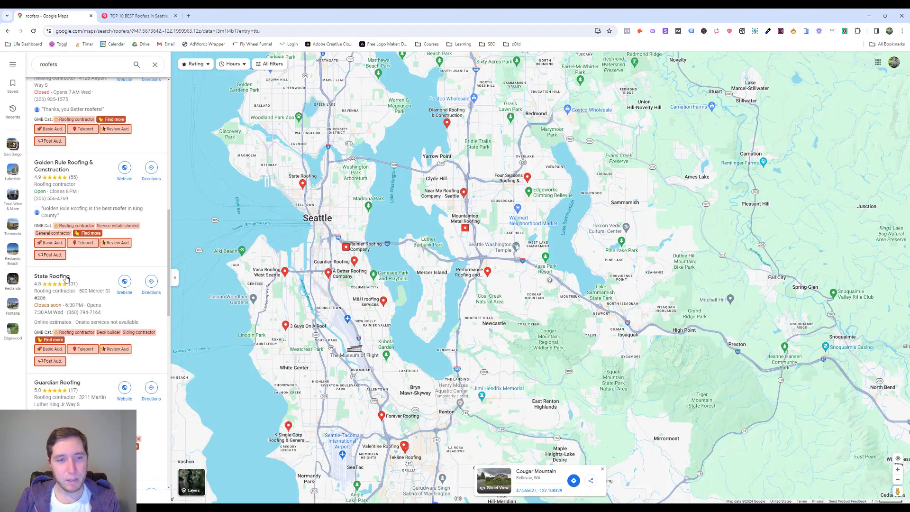
{"action": "scroll", "coordinate": [76, 265], "scroll_direction": "down", "scroll_amount": 3}
{"action": "scroll", "coordinate": [87, 237], "scroll_direction": "down", "scroll_amount": 2}
{"action": "scroll", "coordinate": [95, 227], "scroll_direction": "down", "scroll_amount": 10}
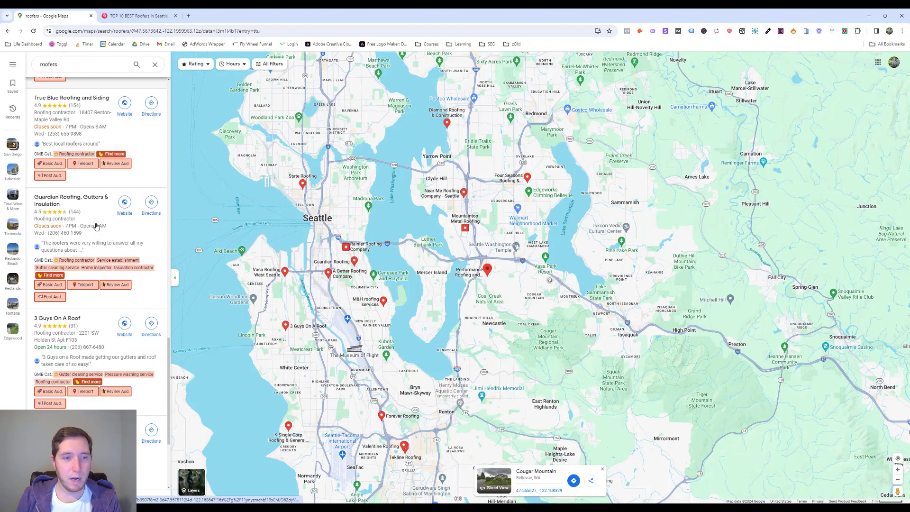
{"action": "scroll", "coordinate": [100, 227], "scroll_direction": "down", "scroll_amount": 10}
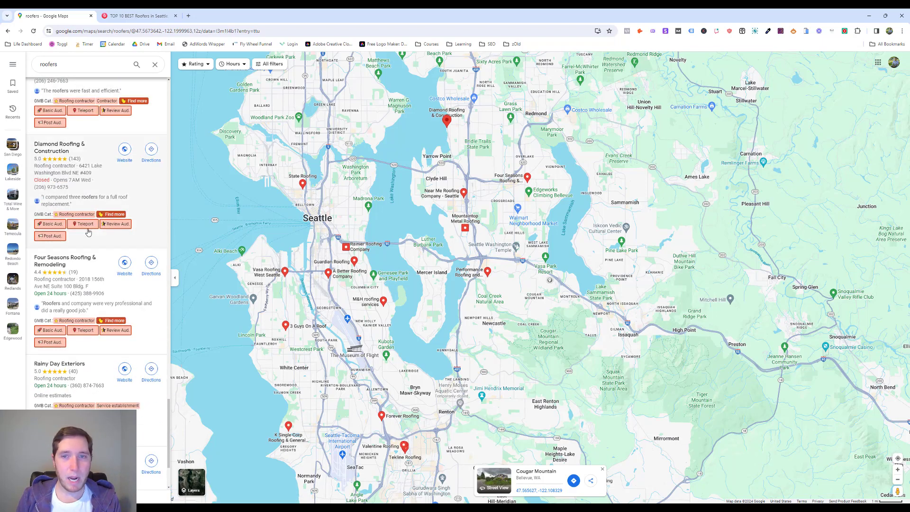
{"action": "scroll", "coordinate": [90, 232], "scroll_direction": "down", "scroll_amount": 2}
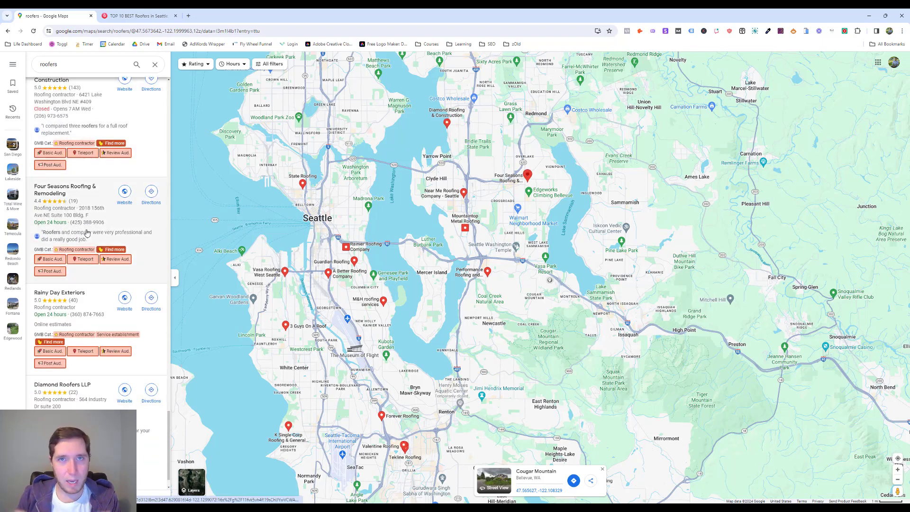
{"action": "left_click_drag", "start_coordinate": [441, 63], "coordinate": [485, 185]}
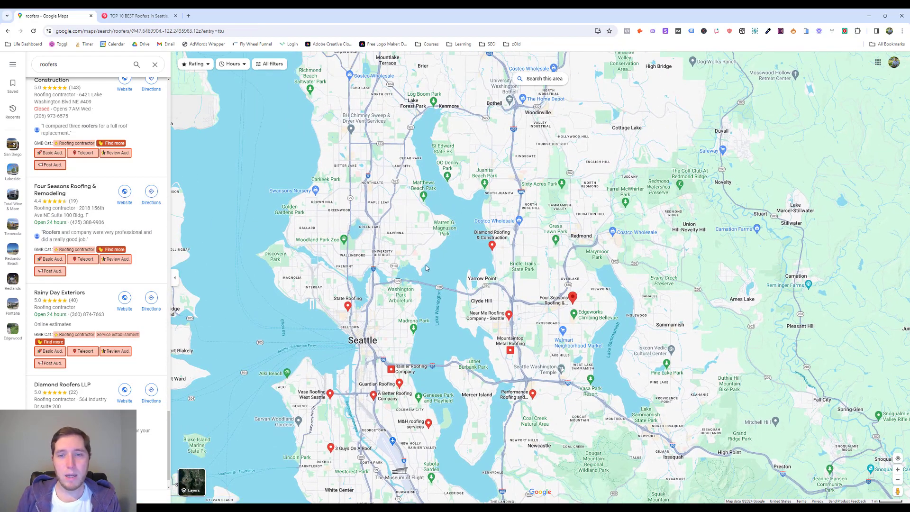
{"action": "left_click_drag", "start_coordinate": [438, 261], "coordinate": [418, 90]}
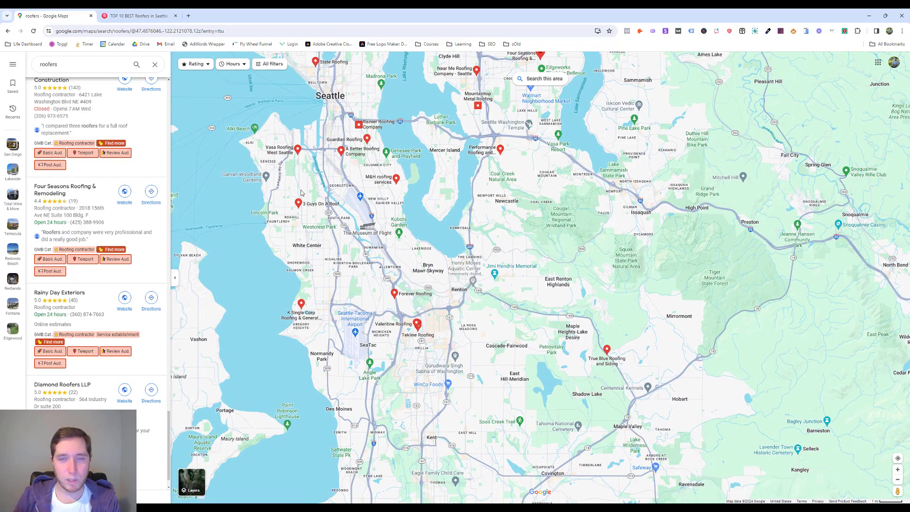
{"action": "left_click_drag", "start_coordinate": [338, 137], "coordinate": [324, 386]}
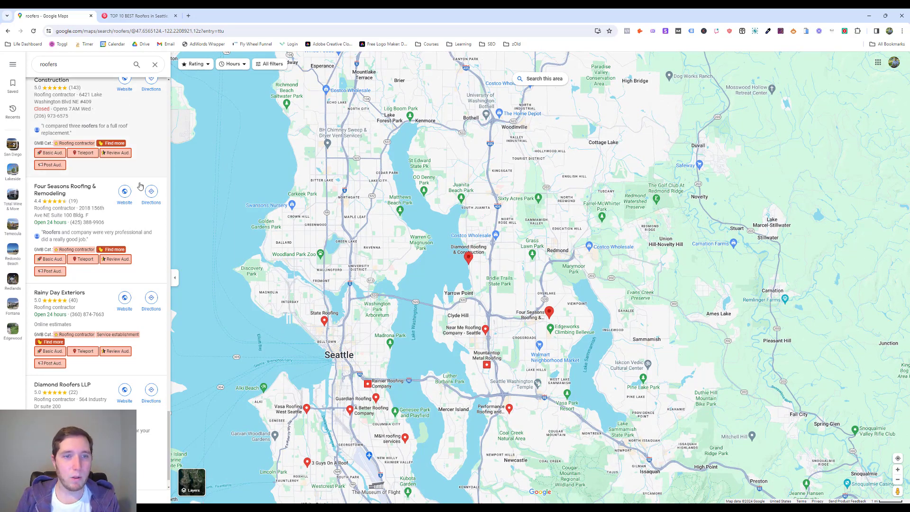
{"action": "left_click_drag", "start_coordinate": [169, 436], "coordinate": [146, 15]}
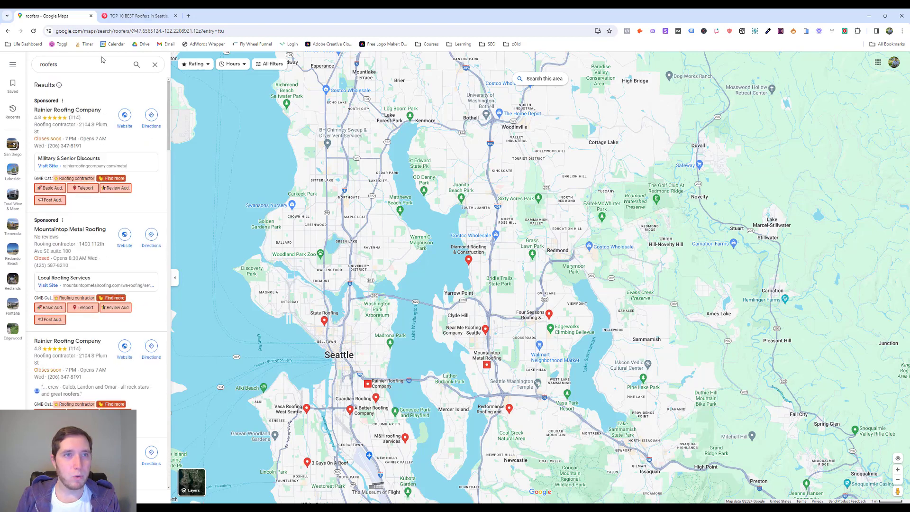
Step: Review the Yelp listing of roofers near Seattle, WA for additional competitor company names
{"action": "left_click", "coordinate": [146, 30]}
{"action": "left_click", "coordinate": [139, 15]}
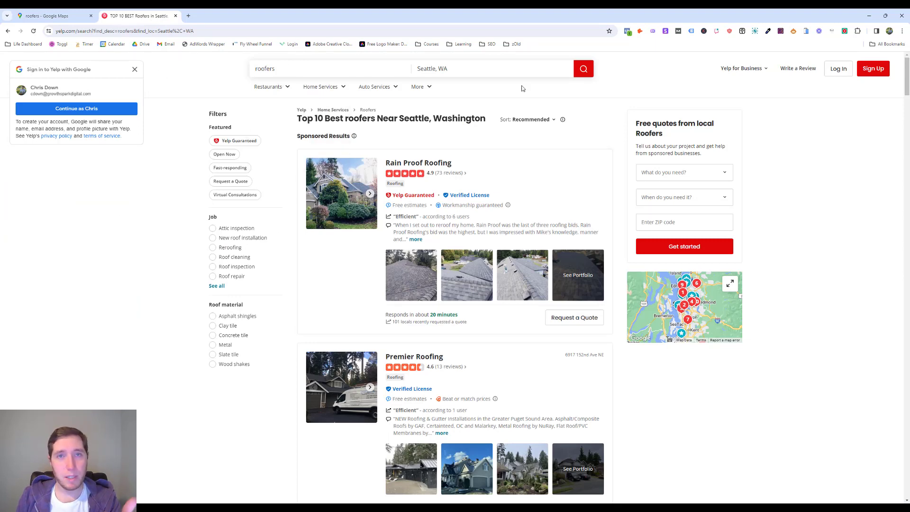
{"action": "scroll", "coordinate": [471, 216], "scroll_direction": "down", "scroll_amount": 9}
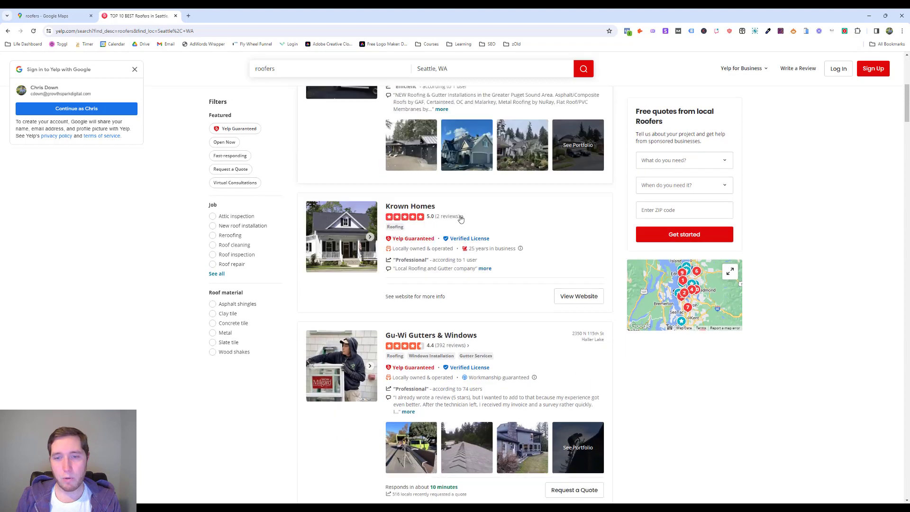
{"action": "scroll", "coordinate": [491, 268], "scroll_direction": "down", "scroll_amount": 2}
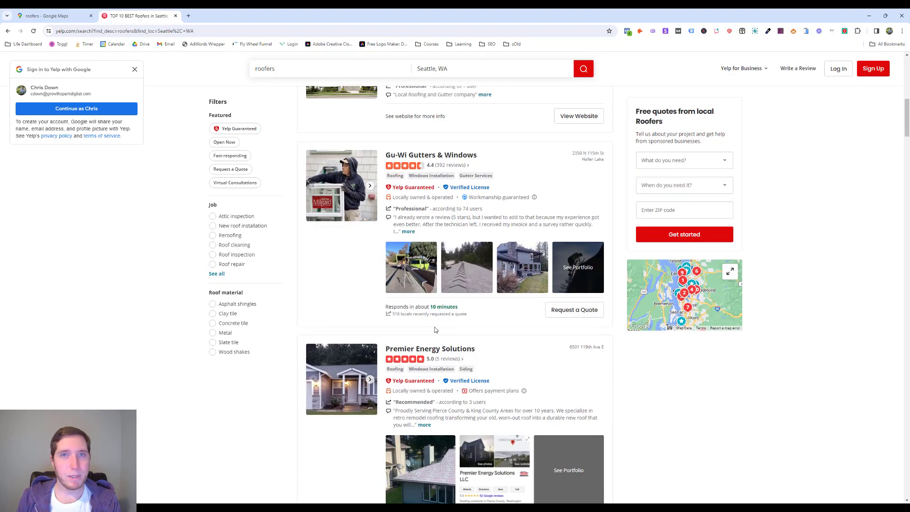
{"action": "scroll", "coordinate": [429, 285], "scroll_direction": "up", "scroll_amount": 10}
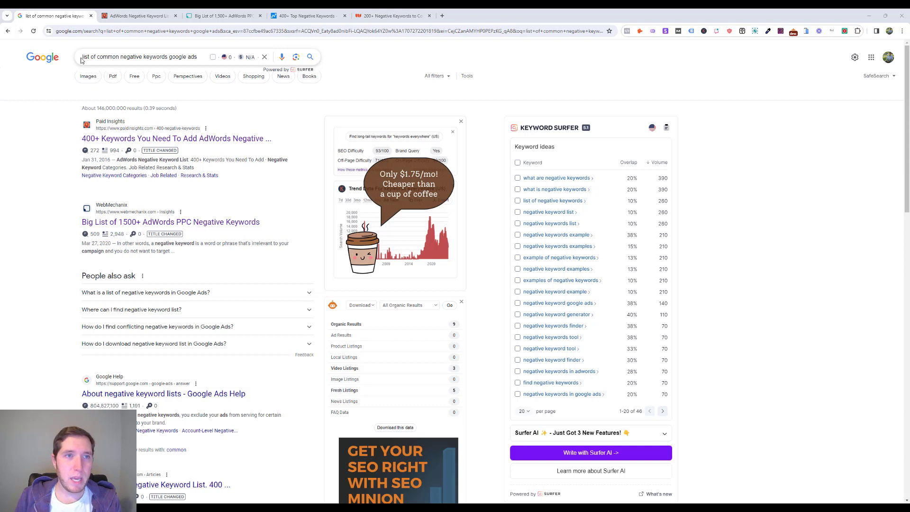
Step: From the Google results for list of common negative keywords google ads, examine the Paid Insights article's negative keyword categories and Job Related terms
{"action": "left_click_drag", "start_coordinate": [82, 59], "coordinate": [197, 57]}
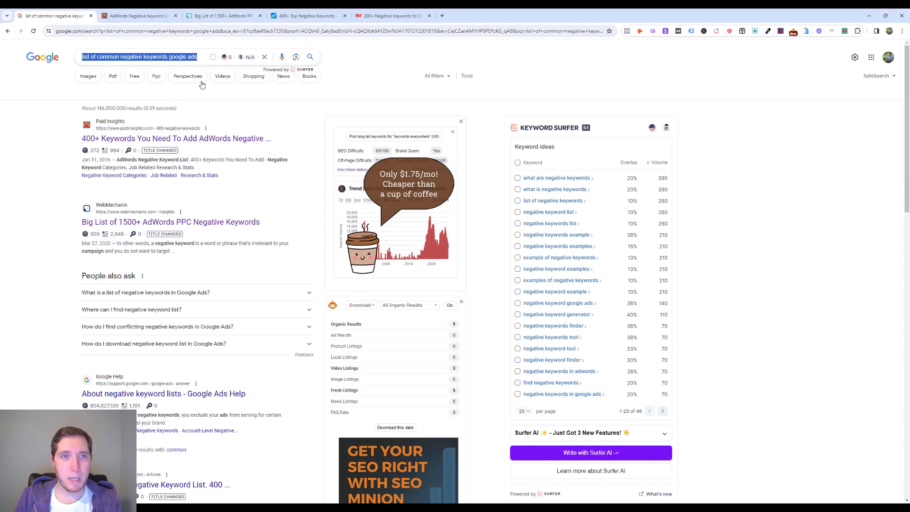
{"action": "left_click", "coordinate": [29, 156]}
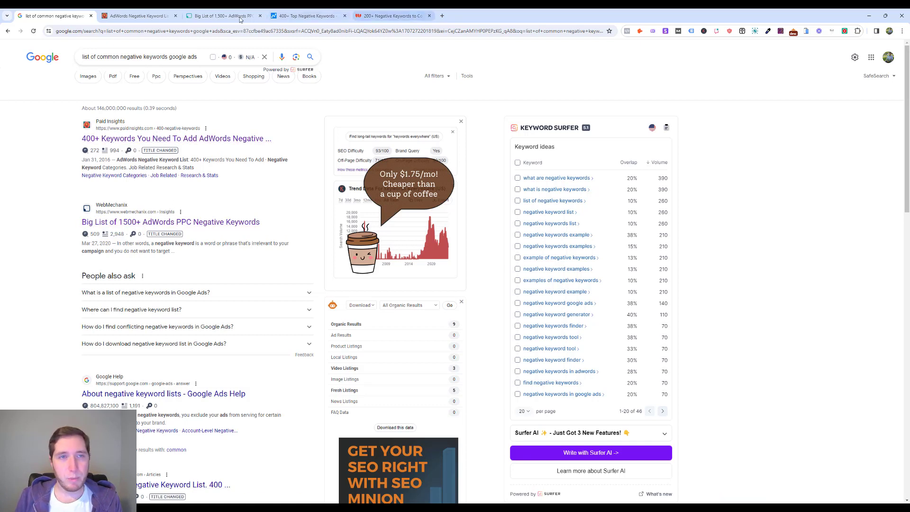
{"action": "left_click", "coordinate": [142, 17]}
{"action": "scroll", "coordinate": [247, 214], "scroll_direction": "down", "scroll_amount": 5}
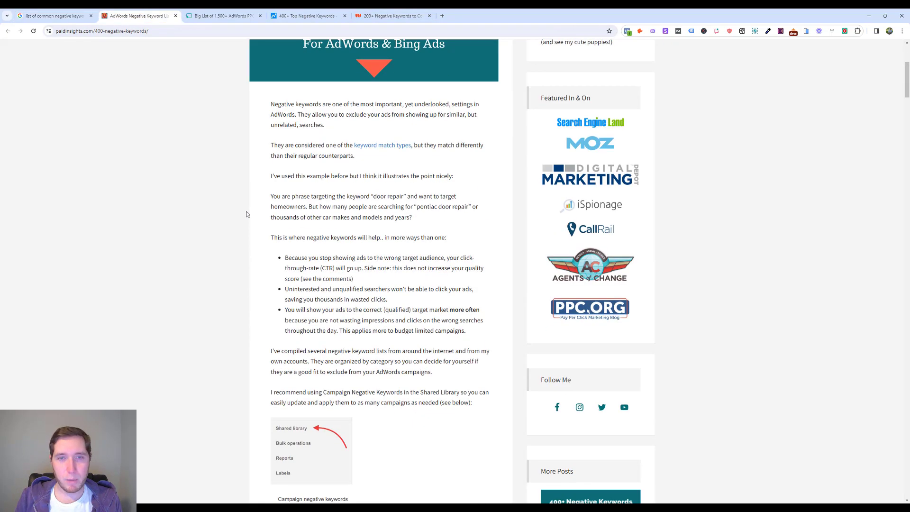
{"action": "scroll", "coordinate": [246, 214], "scroll_direction": "up", "scroll_amount": 5}
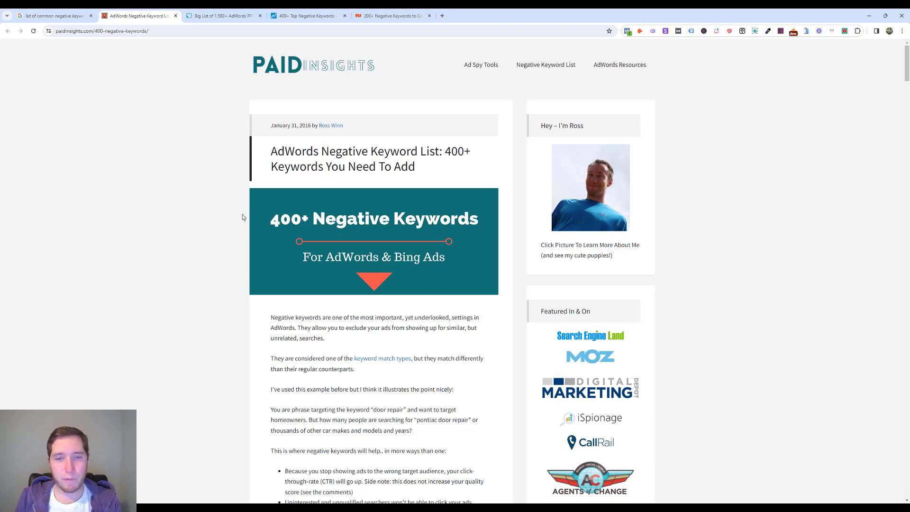
{"action": "scroll", "coordinate": [243, 218], "scroll_direction": "down", "scroll_amount": 20}
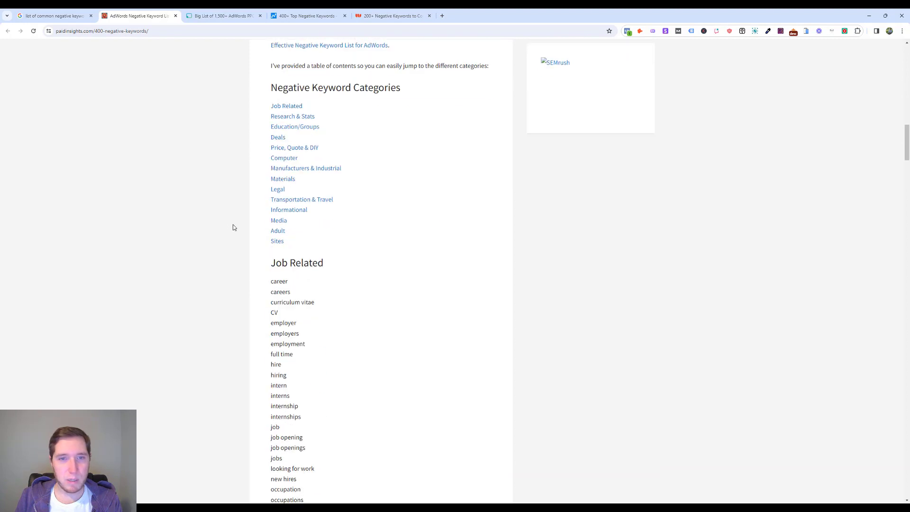
Step: Examine the Job Related terms in the Paid Insights negative keyword article, including career, careers and the employer and employment terms
{"action": "scroll", "coordinate": [230, 218], "scroll_direction": "down", "scroll_amount": 3}
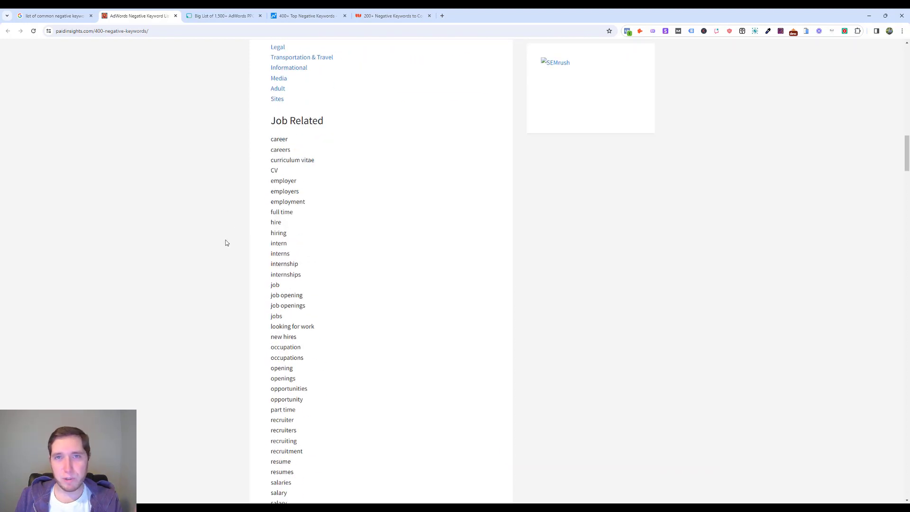
{"action": "scroll", "coordinate": [229, 240], "scroll_direction": "down", "scroll_amount": 2}
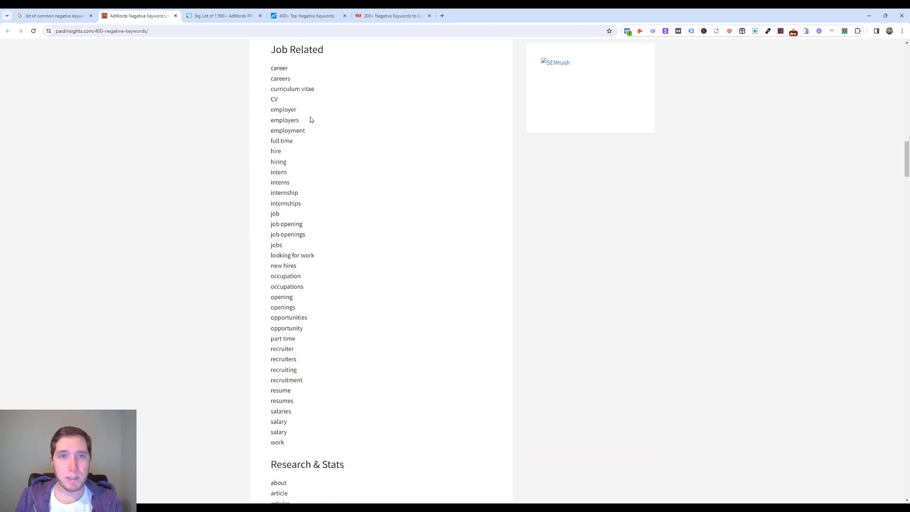
{"action": "double_click", "coordinate": [279, 67]}
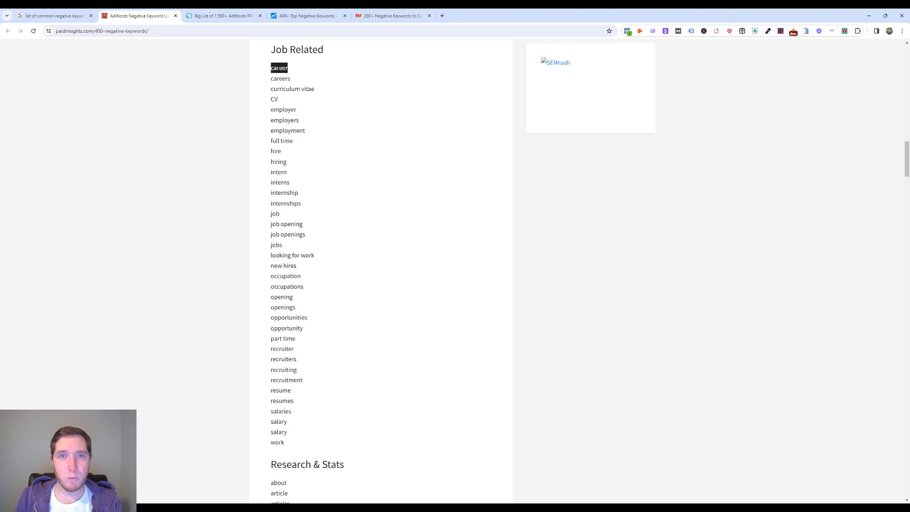
{"action": "double_click", "coordinate": [280, 79]}
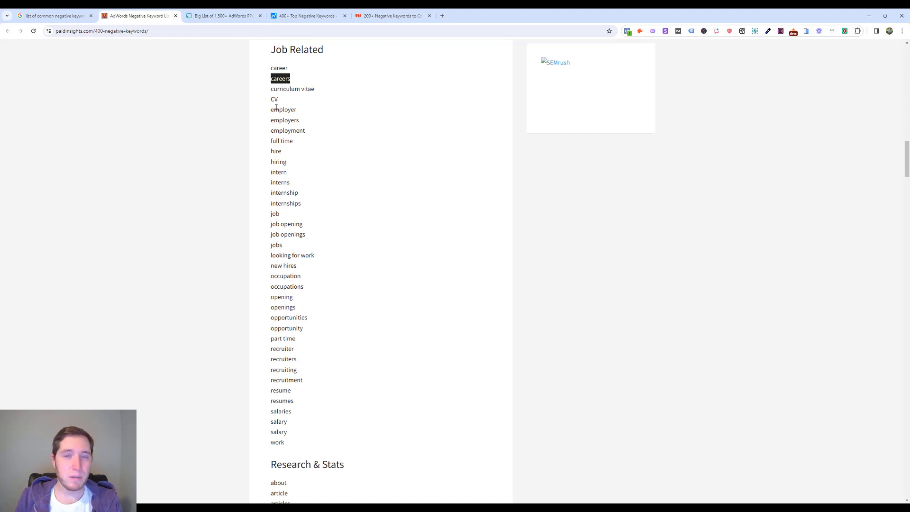
{"action": "left_click_drag", "start_coordinate": [271, 110], "coordinate": [307, 133]}
{"action": "left_click", "coordinate": [333, 141]}
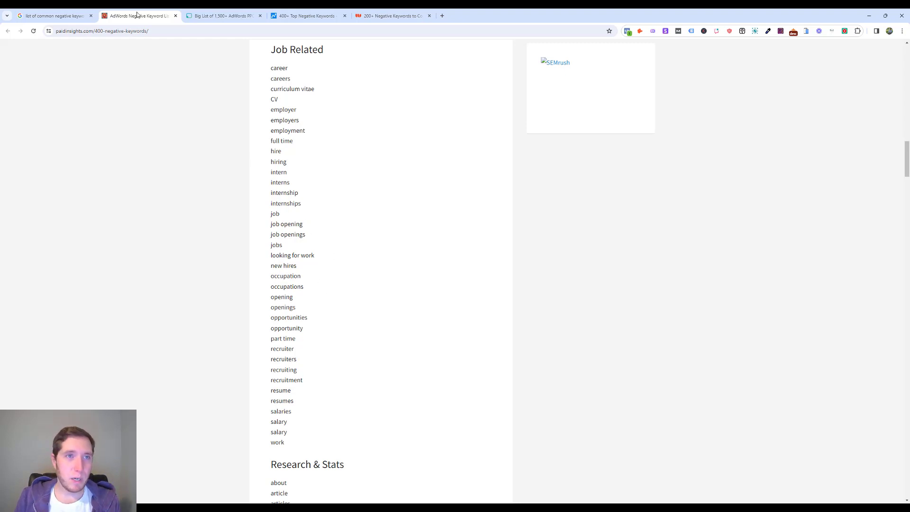
{"action": "left_click", "coordinate": [230, 17]}
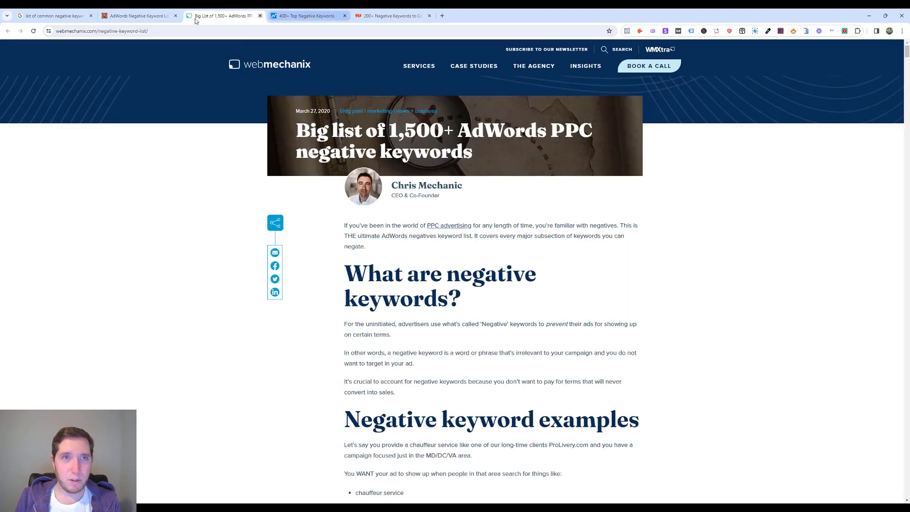
{"action": "left_click", "coordinate": [159, 17]}
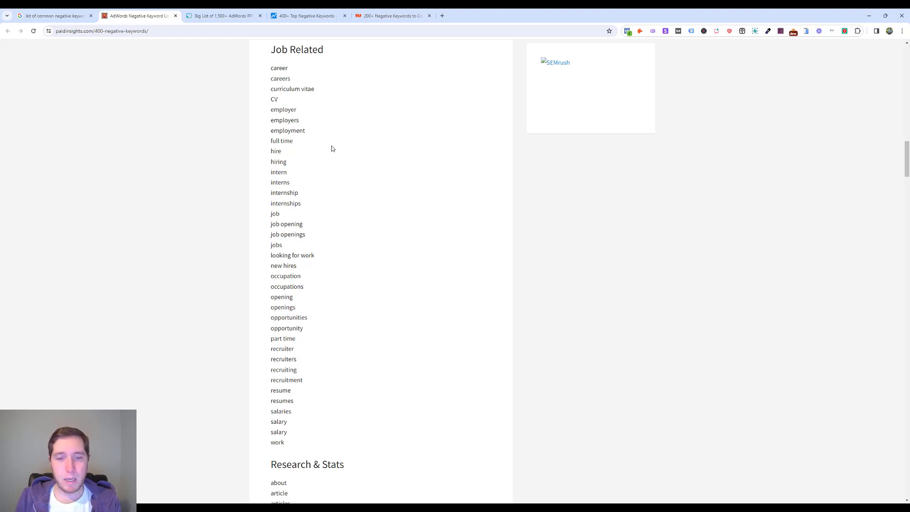
Step: Review the article's Research & Stats, Education/Groups, Deals and Price, Quote & DIY terms for usable negative keywords
{"action": "scroll", "coordinate": [332, 149], "scroll_direction": "down", "scroll_amount": 8}
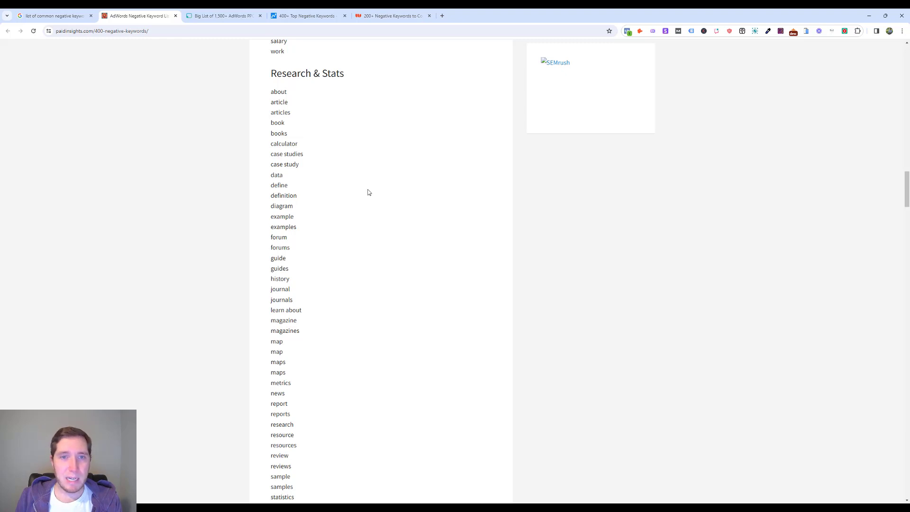
{"action": "double_click", "coordinate": [275, 91]}
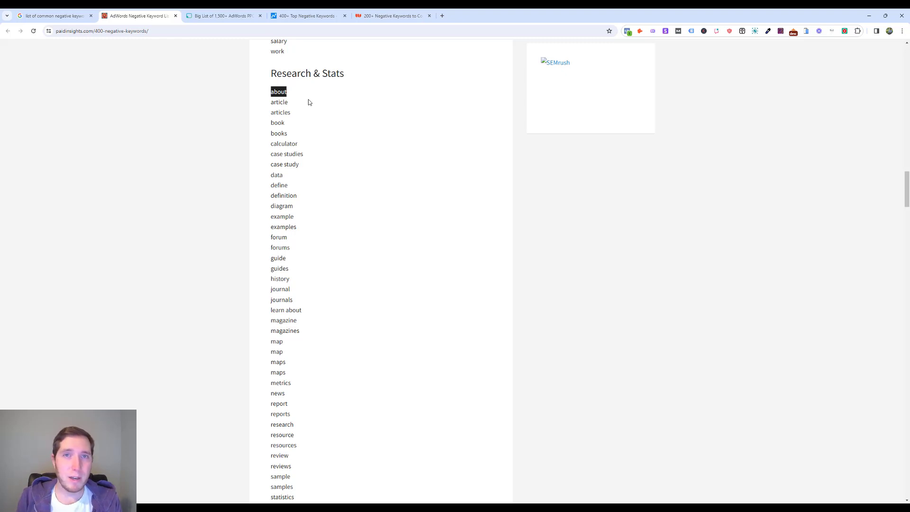
{"action": "left_click", "coordinate": [308, 102]}
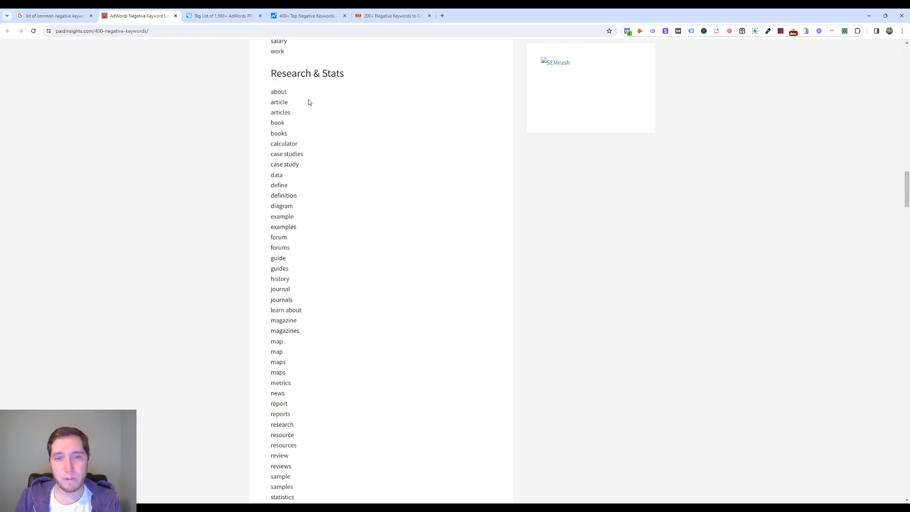
{"action": "scroll", "coordinate": [311, 102], "scroll_direction": "down", "scroll_amount": 7}
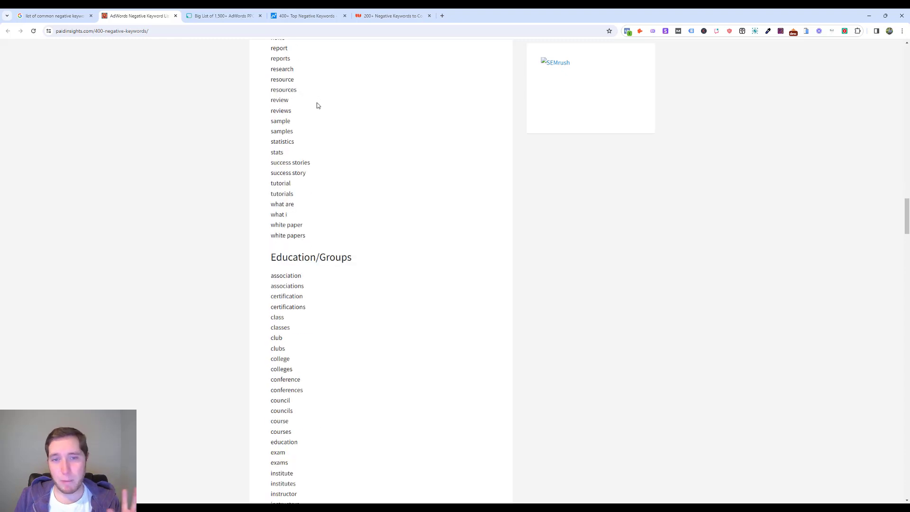
{"action": "scroll", "coordinate": [330, 110], "scroll_direction": "down", "scroll_amount": 2}
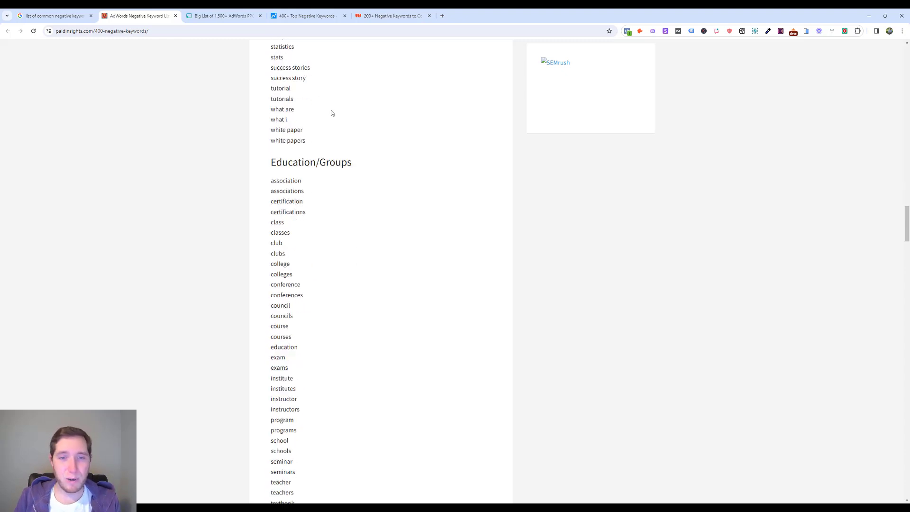
{"action": "scroll", "coordinate": [340, 114], "scroll_direction": "down", "scroll_amount": 8}
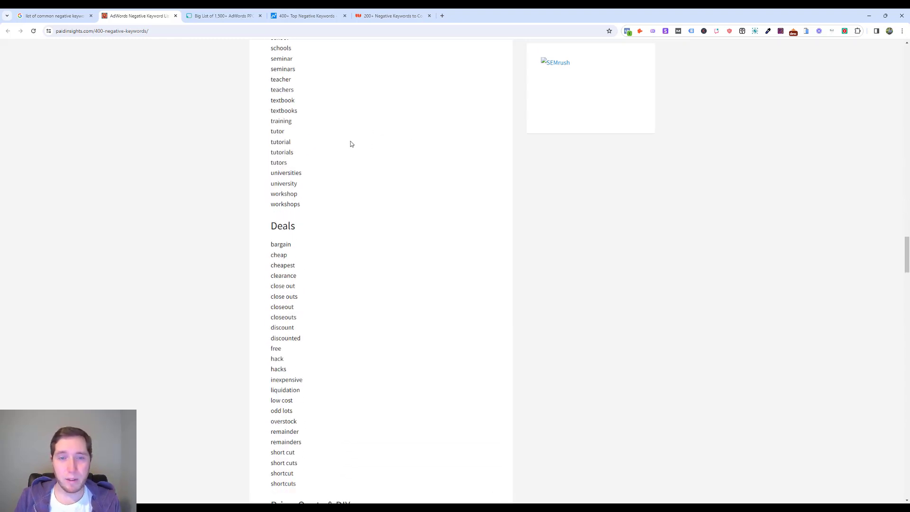
{"action": "scroll", "coordinate": [350, 142], "scroll_direction": "down", "scroll_amount": 2}
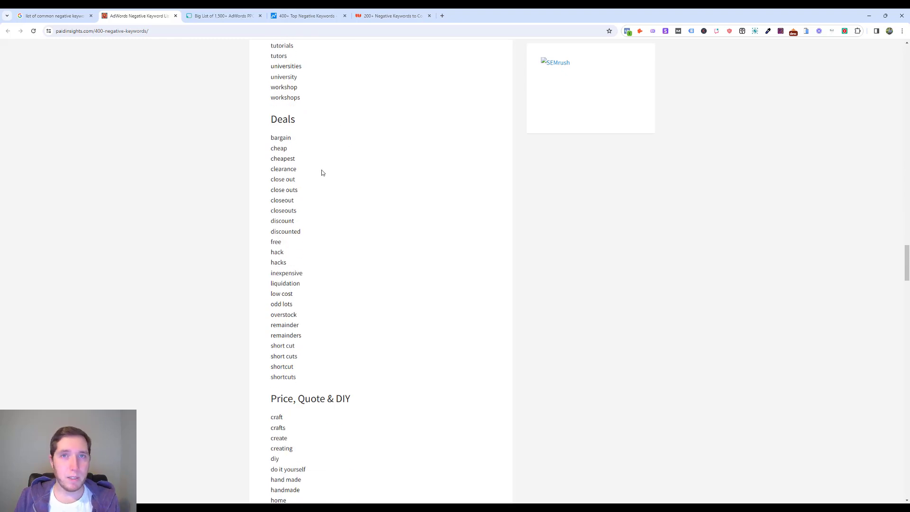
{"action": "scroll", "coordinate": [323, 179], "scroll_direction": "down", "scroll_amount": 3}
Step: Switch to the WebMechanix article, dismiss its newsletter popup, and examine the universal and B2B negative keyword lists
{"action": "left_click", "coordinate": [223, 16]}
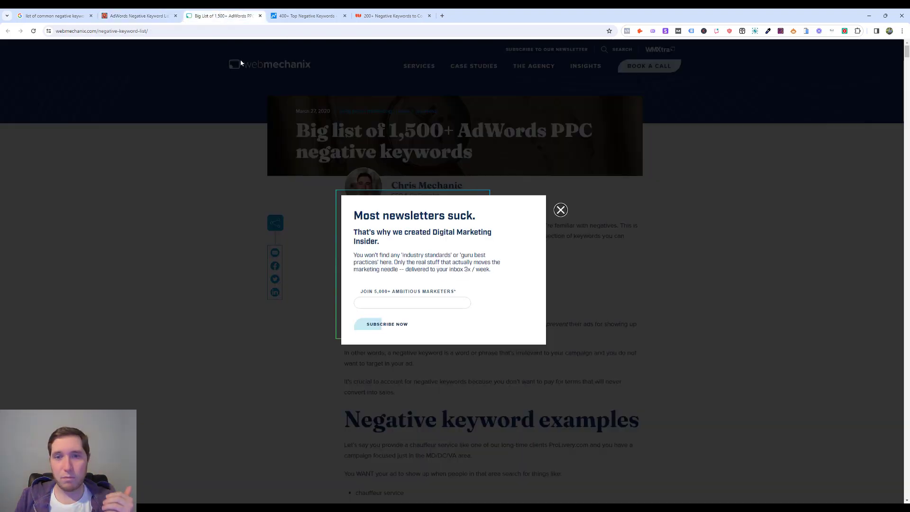
{"action": "left_click", "coordinate": [560, 210]}
{"action": "scroll", "coordinate": [440, 199], "scroll_direction": "down", "scroll_amount": 10}
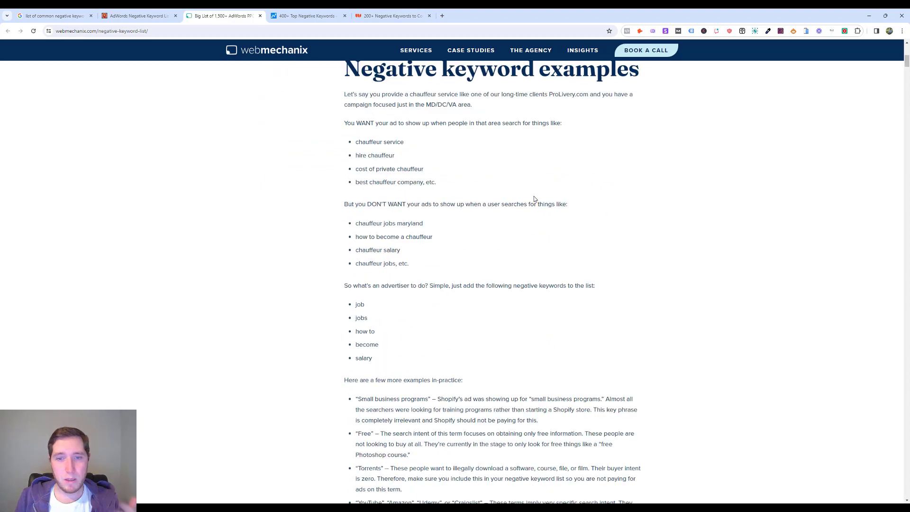
{"action": "scroll", "coordinate": [400, 179], "scroll_direction": "down", "scroll_amount": 12}
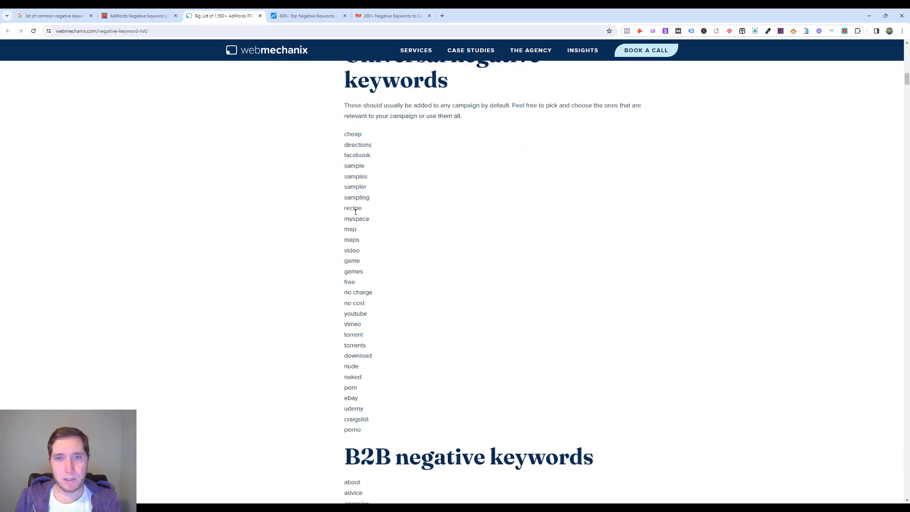
{"action": "left_click_drag", "start_coordinate": [342, 155], "coordinate": [384, 159]}
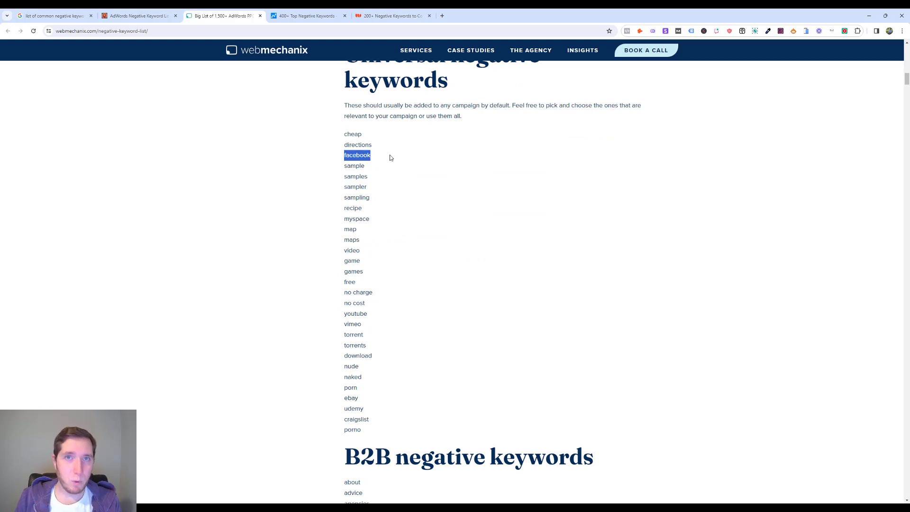
{"action": "left_click", "coordinate": [391, 158]}
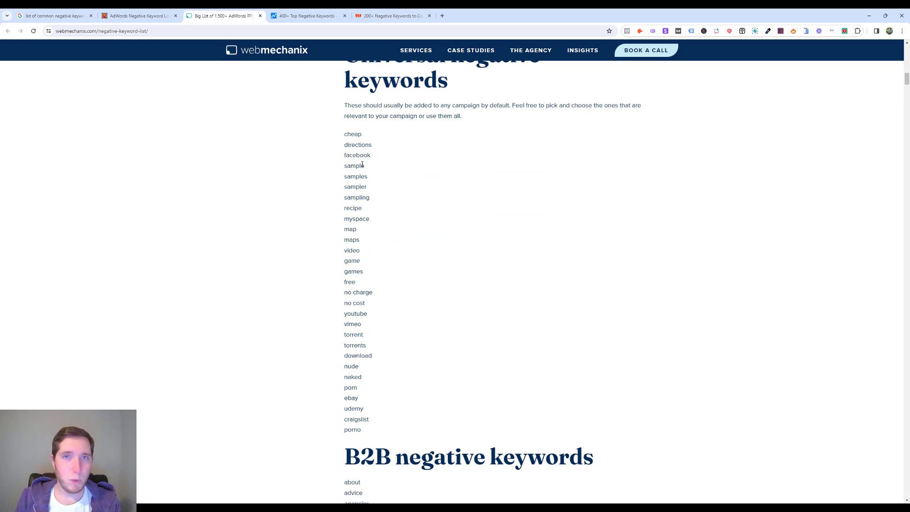
{"action": "scroll", "coordinate": [371, 164], "scroll_direction": "down", "scroll_amount": 20}
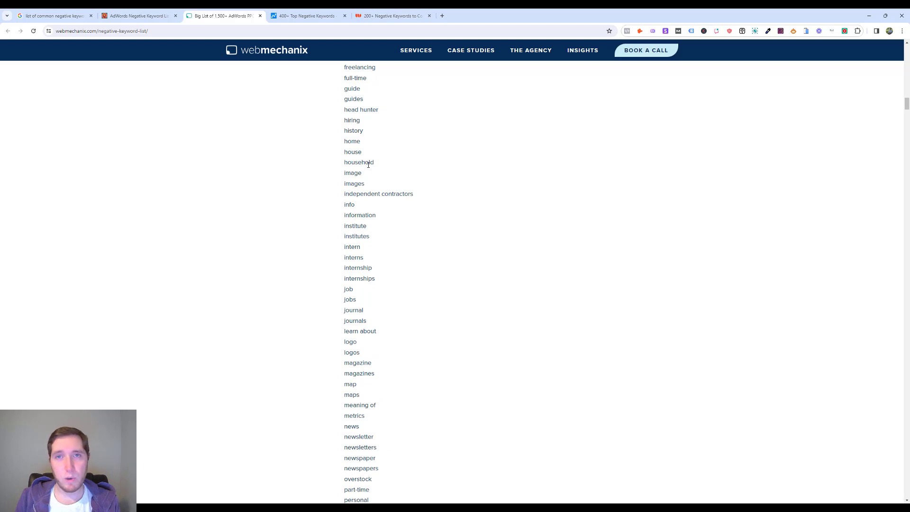
{"action": "left_click_drag", "start_coordinate": [908, 106], "coordinate": [907, 53]}
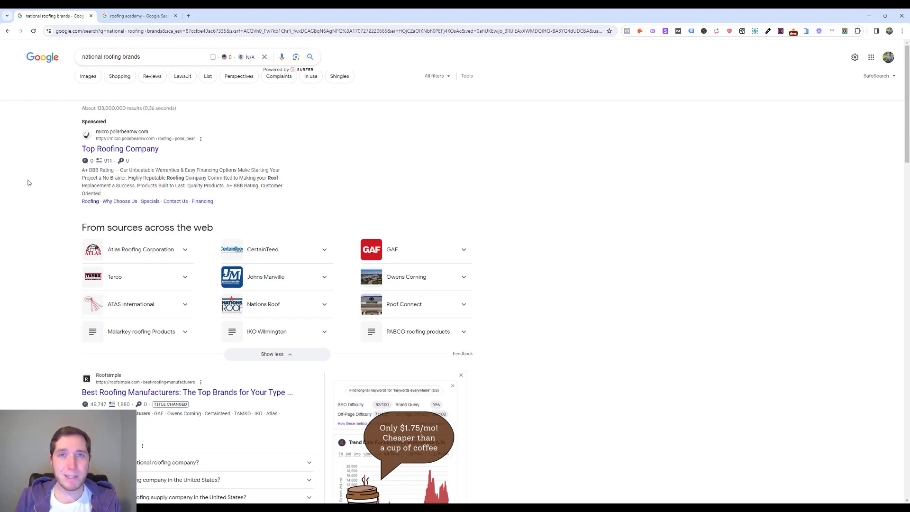
Step: Review the Google results for national roofing brands for company names, and switch to the roofing academy search results
{"action": "left_click_drag", "start_coordinate": [141, 57], "coordinate": [23, 65]}
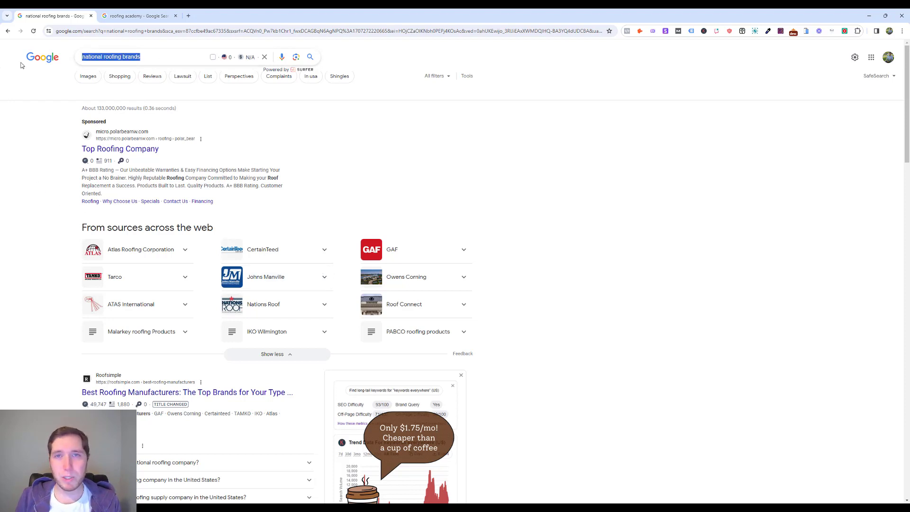
{"action": "left_click", "coordinate": [16, 164]}
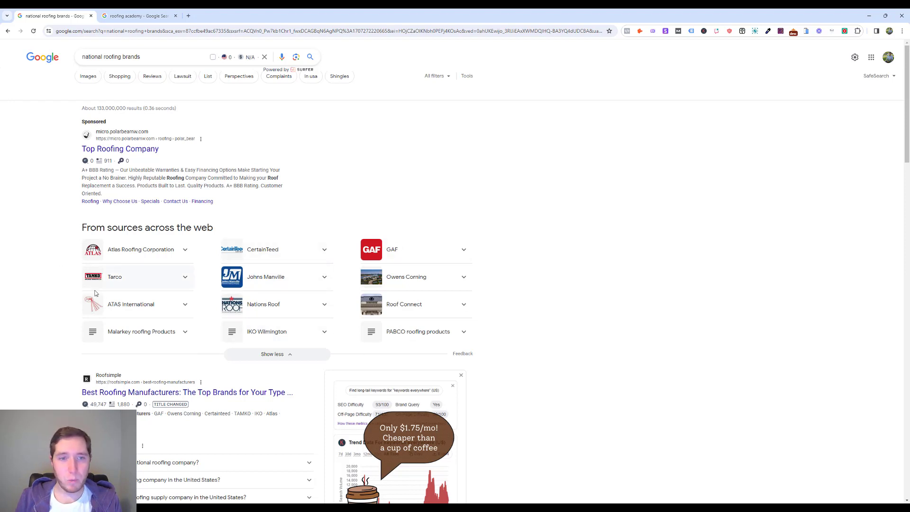
{"action": "scroll", "coordinate": [85, 273], "scroll_direction": "down", "scroll_amount": 1}
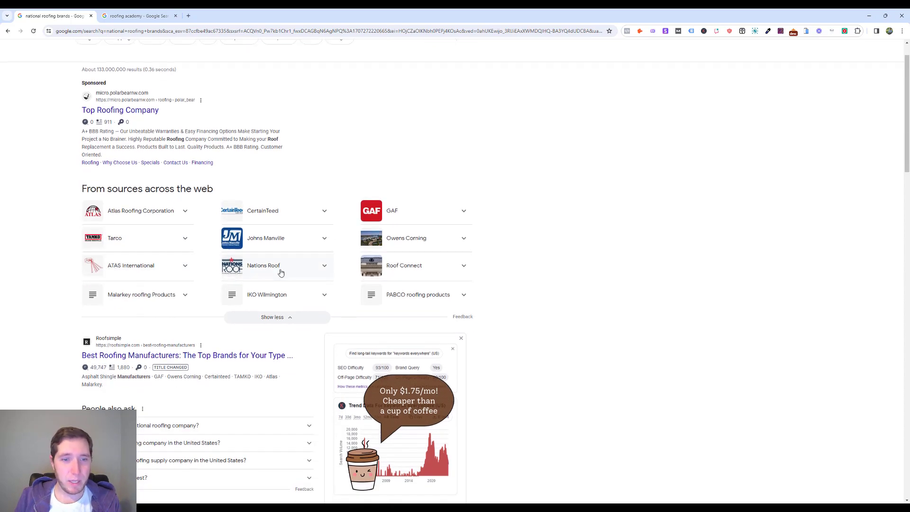
{"action": "scroll", "coordinate": [281, 271], "scroll_direction": "down", "scroll_amount": 3}
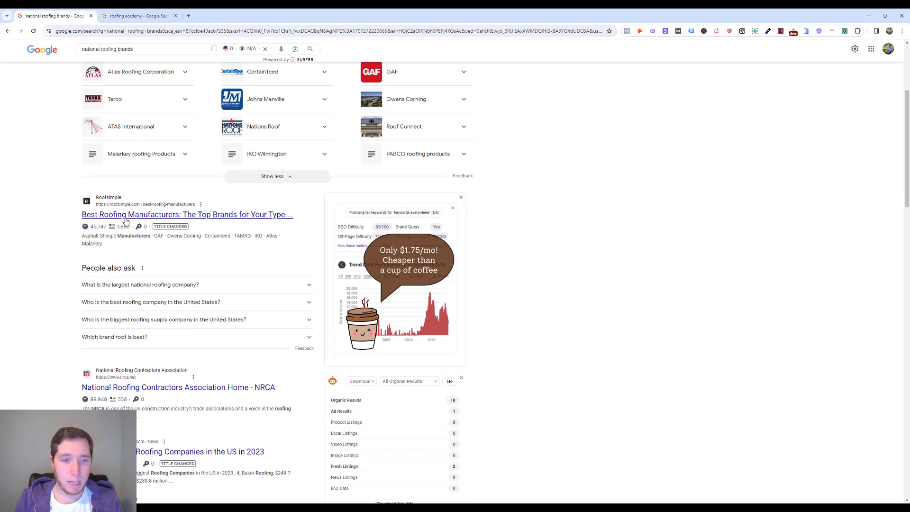
{"action": "scroll", "coordinate": [125, 220], "scroll_direction": "up", "scroll_amount": 4}
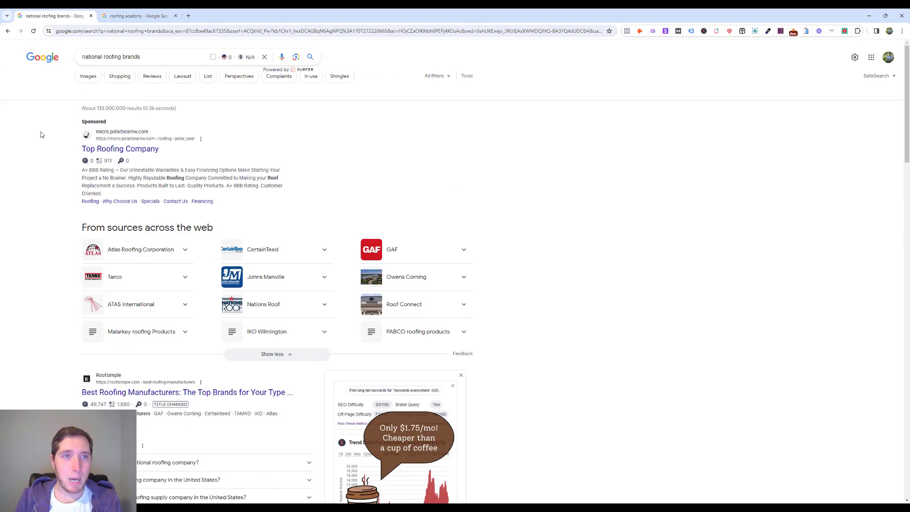
{"action": "left_click", "coordinate": [141, 14]}
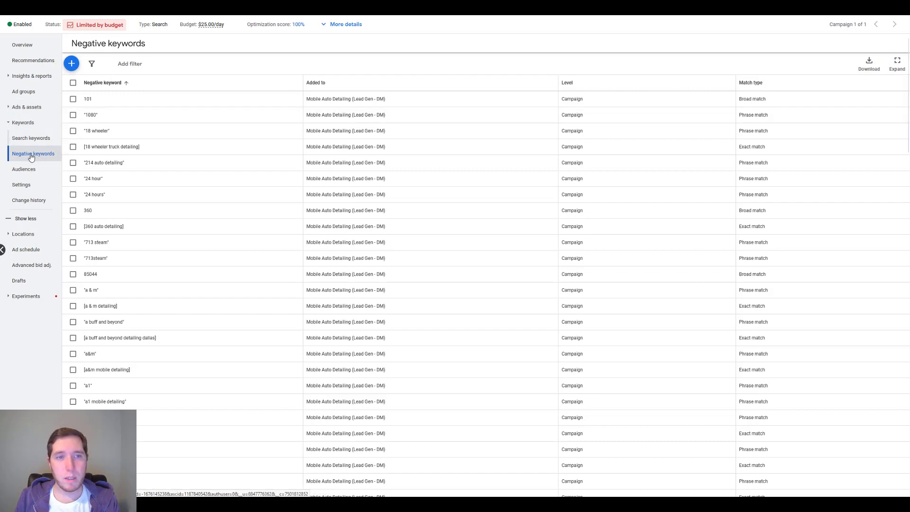
Step: Start adding campaign-level negative keywords in Google Ads and switch to the Negative Keyword List spreadsheet
{"action": "left_click", "coordinate": [72, 66]}
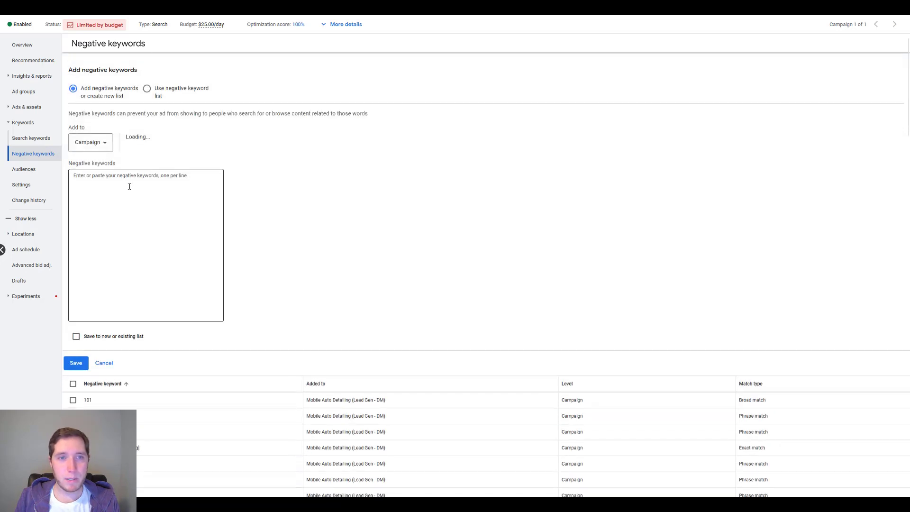
{"action": "key", "text": "alt+Tab"}
{"action": "key", "text": "Tab"}
{"action": "key", "text": "Tab"}
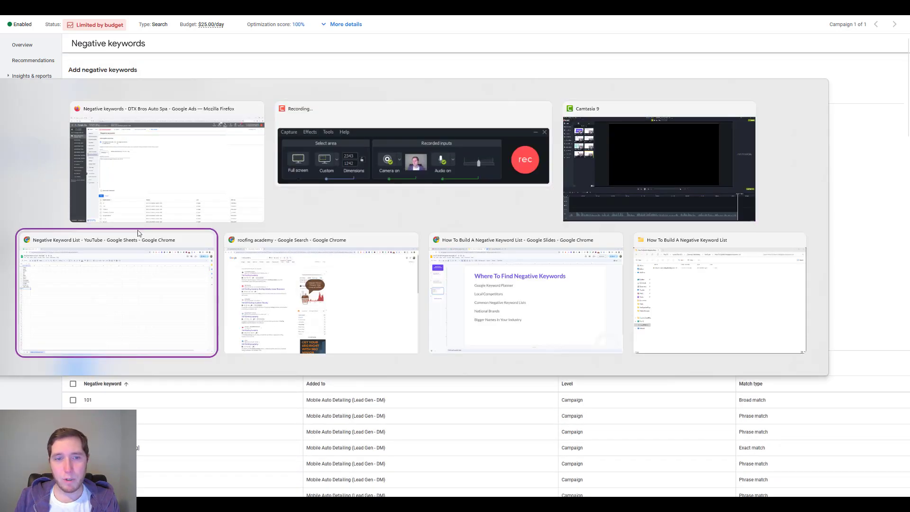
{"action": "type", "text": "siding repair repairs abc gaf gutter gutters rainier mountaintop mountain top a better golden rule state roofing"}
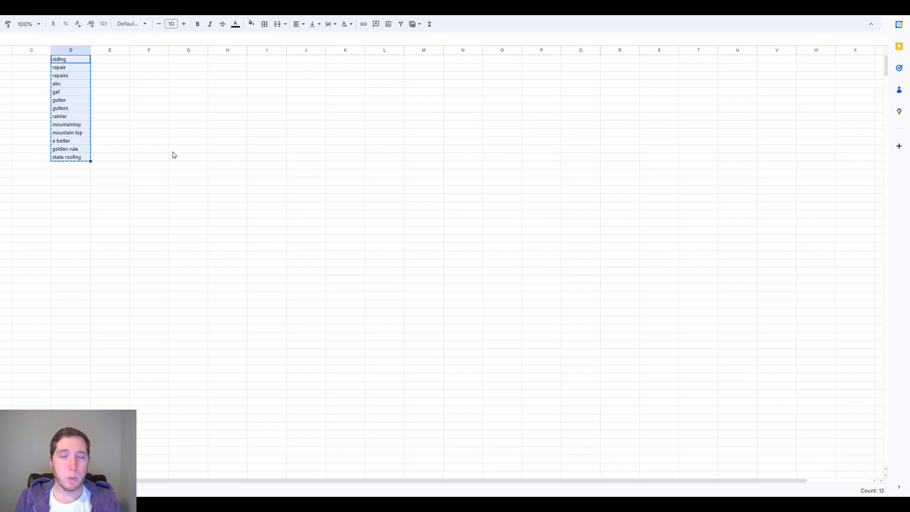
Step: Copy the column D keywords from siding through state roofing and paste them into the Google Ads campaign's negative keywords entry
{"action": "left_click", "coordinate": [119, 142]}
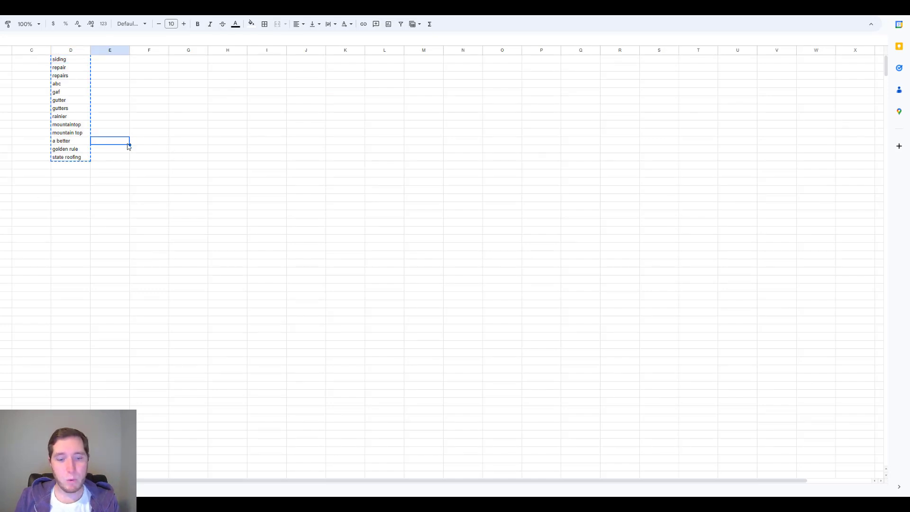
{"action": "key", "text": "Escape"}
{"action": "left_click_drag", "start_coordinate": [74, 63], "coordinate": [83, 158]}
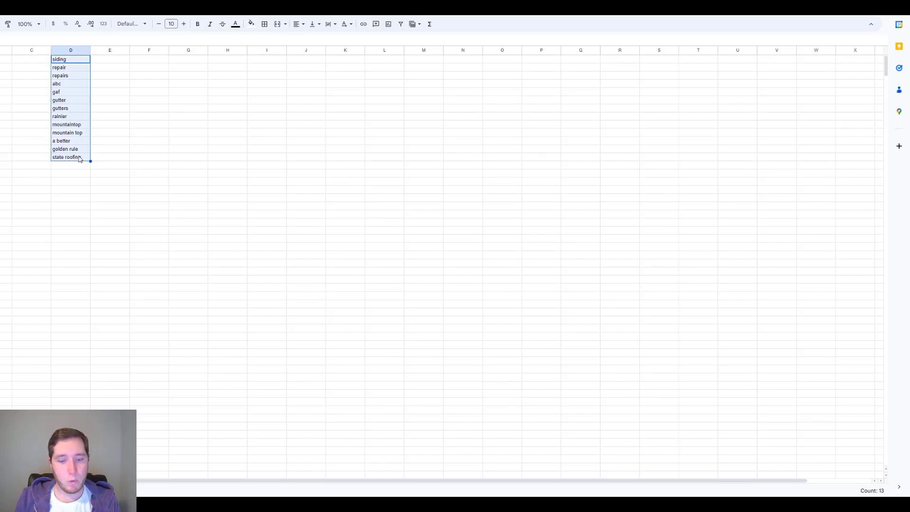
{"action": "key", "text": "ctrl+c"}
{"action": "key", "text": "alt+Tab"}
{"action": "left_click", "coordinate": [155, 207]}
{"action": "key", "text": "ctrl+v"}
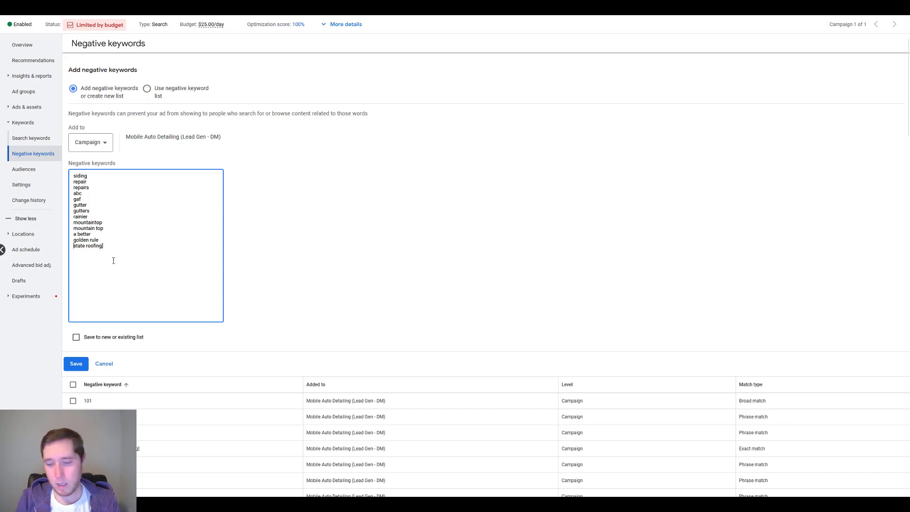
Step: Enclose state roofing in square brackets to make it an exact match negative keyword, and select that entry
{"action": "type", "text": "["}
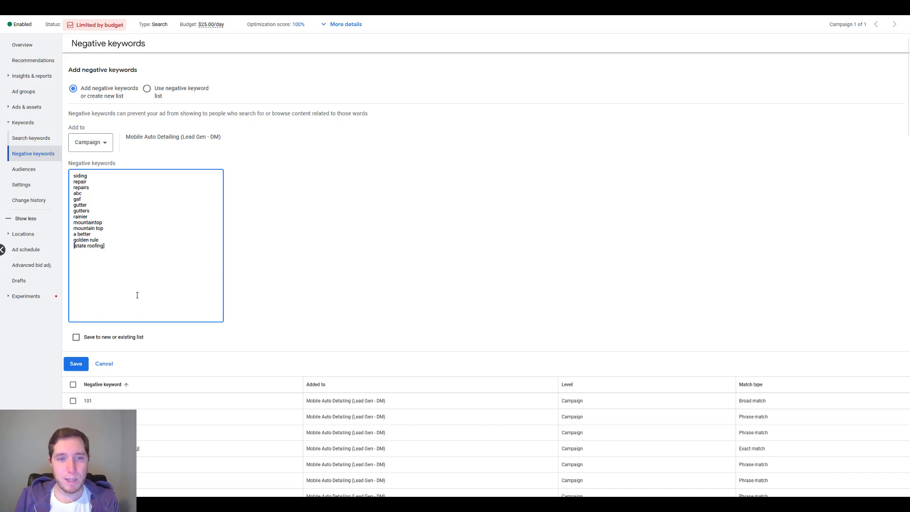
{"action": "left_click_drag", "start_coordinate": [107, 248], "coordinate": [72, 247]}
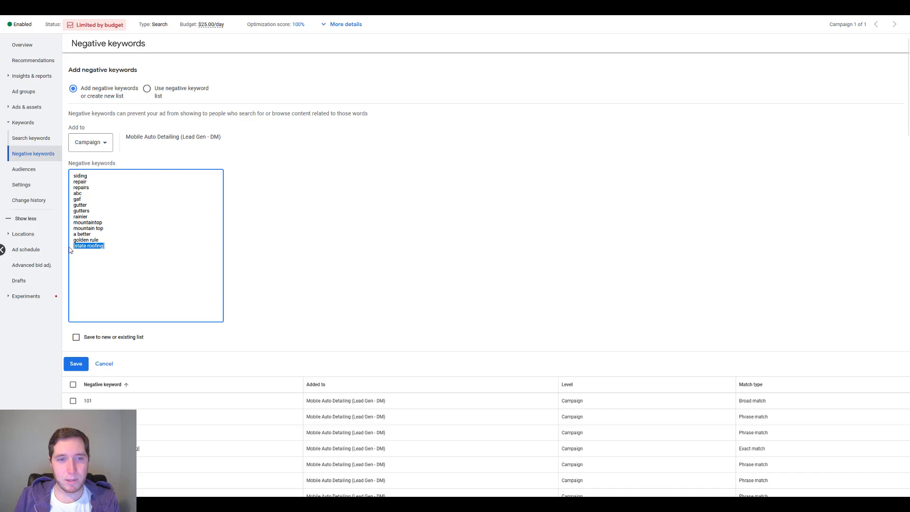
Step: Try state roofing as a phrase match in quotation marks and return it to exact match in square brackets
{"action": "left_click", "coordinate": [120, 246]}
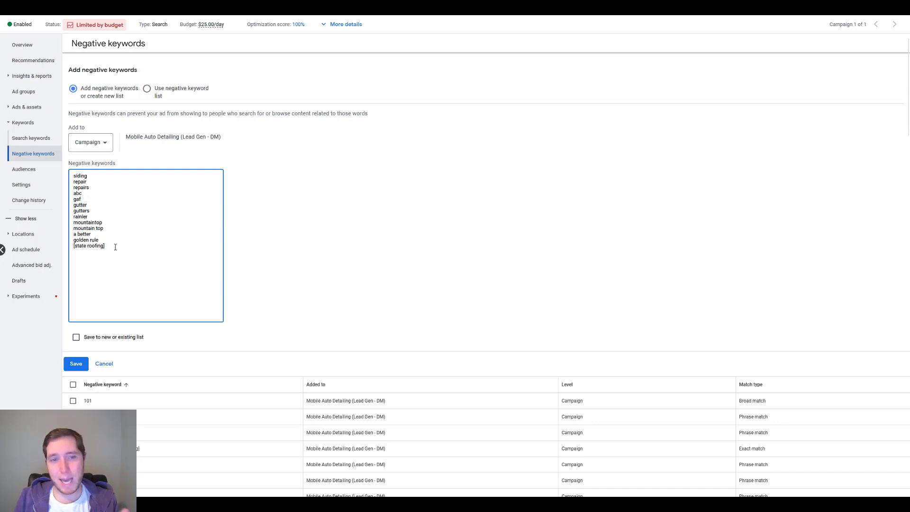
{"action": "left_click_drag", "start_coordinate": [105, 247], "coordinate": [69, 245]}
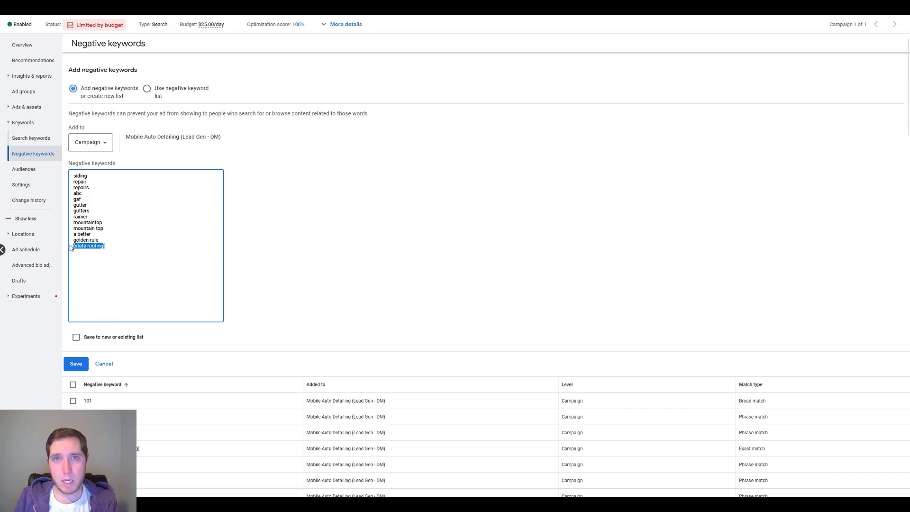
{"action": "left_click", "coordinate": [120, 247]}
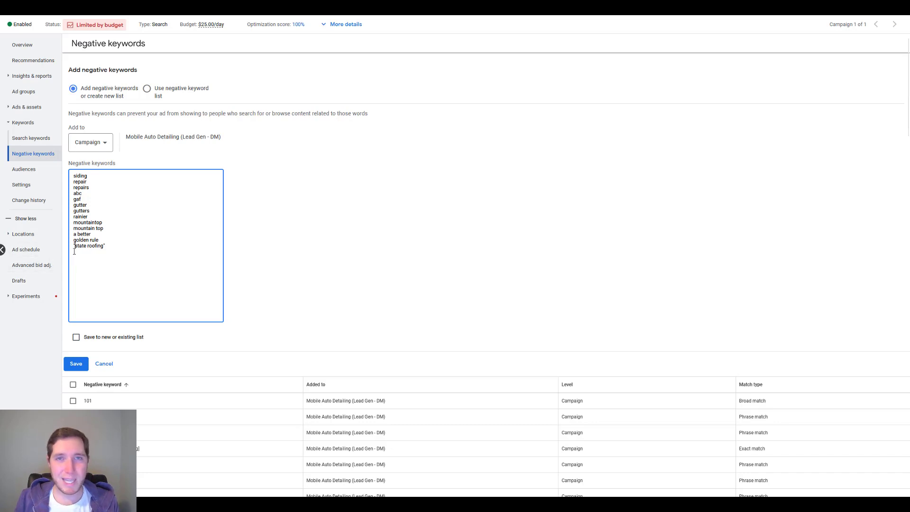
{"action": "key", "text": "BackSpace"}
{"action": "type", "text": "["}
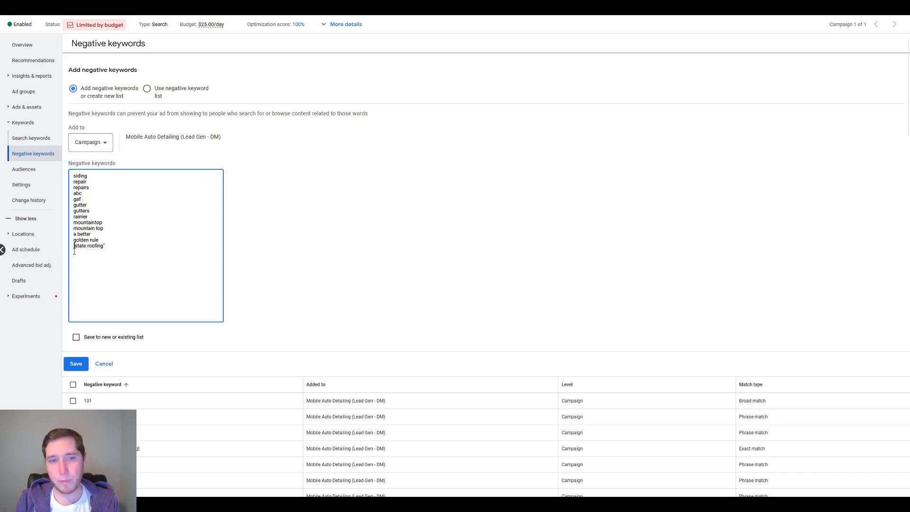
{"action": "left_click", "coordinate": [117, 249]}
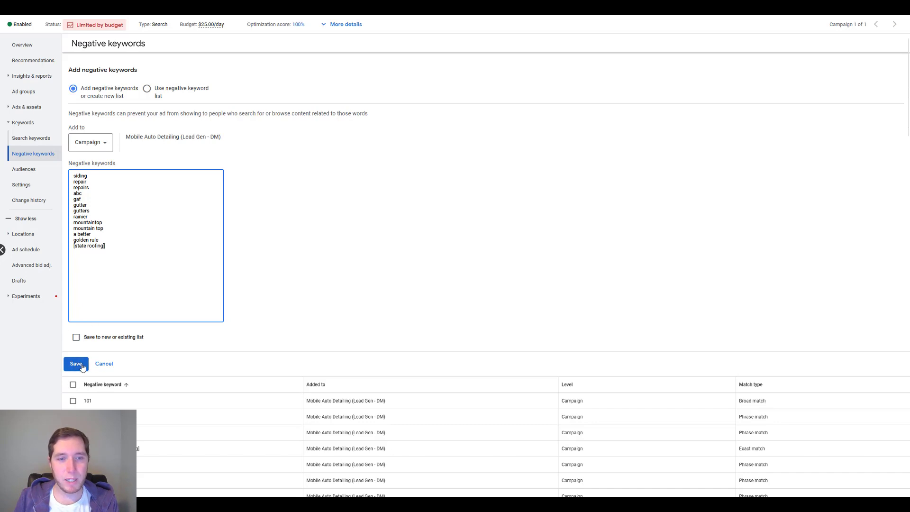
Step: Clear all the entered negative keywords and cancel adding them to the campaign
{"action": "key", "text": "ctrl+a"}
{"action": "key", "text": "ctrl+x"}
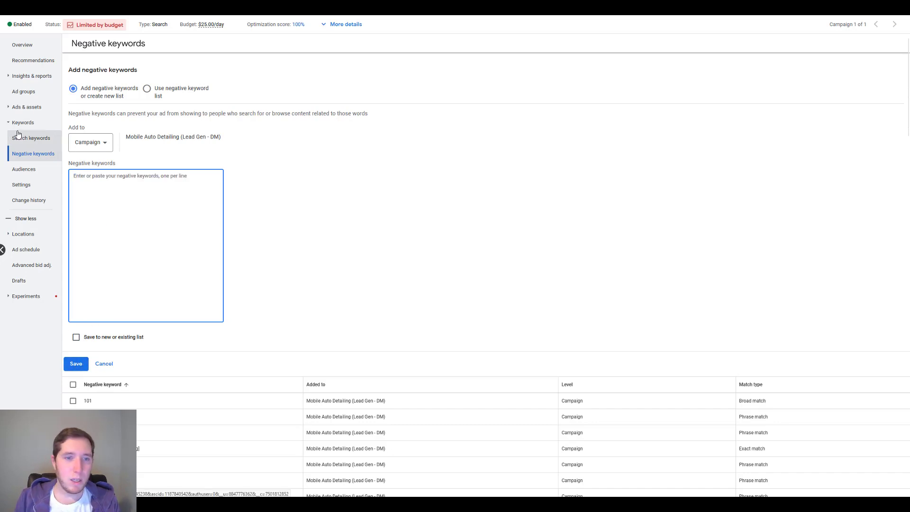
{"action": "left_click", "coordinate": [104, 364]}
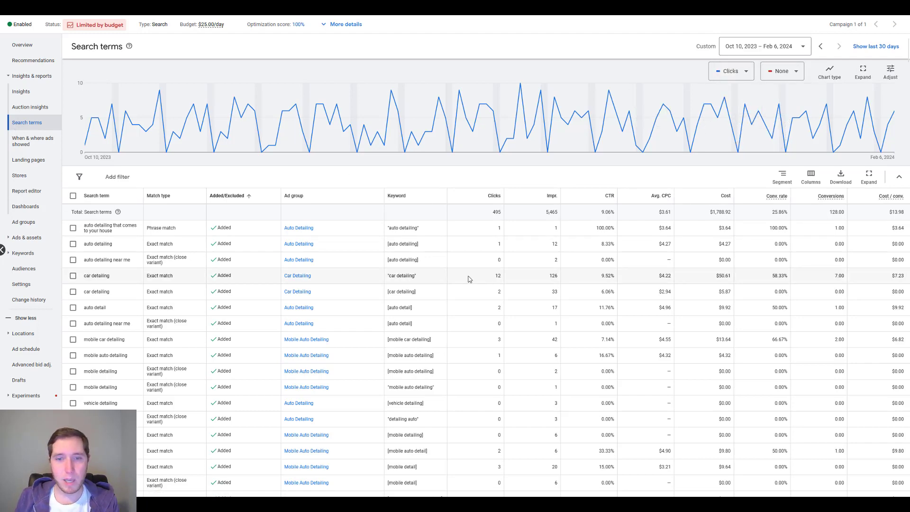
Step: Review the campaign's search terms report, examining the excluded terms from kaufman auto detailing to mobile wheel polishing near me
{"action": "scroll", "coordinate": [346, 254], "scroll_direction": "down", "scroll_amount": 10}
{"action": "scroll", "coordinate": [345, 254], "scroll_direction": "down", "scroll_amount": 15}
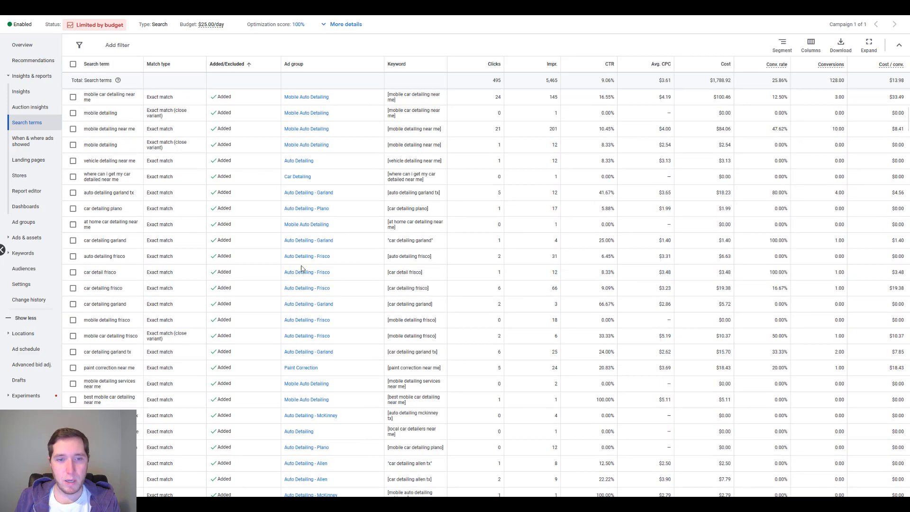
{"action": "scroll", "coordinate": [314, 264], "scroll_direction": "down", "scroll_amount": 5}
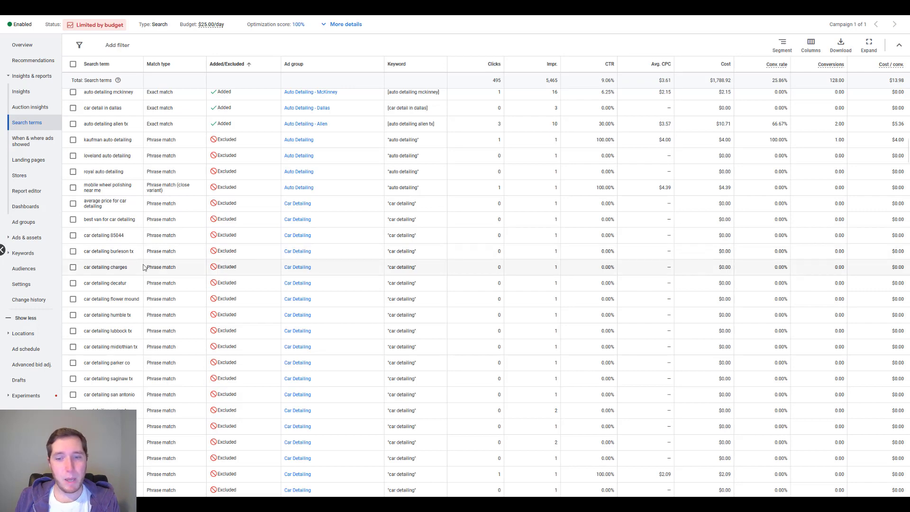
{"action": "scroll", "coordinate": [138, 260], "scroll_direction": "down", "scroll_amount": 6}
{"action": "scroll", "coordinate": [138, 261], "scroll_direction": "down", "scroll_amount": 9}
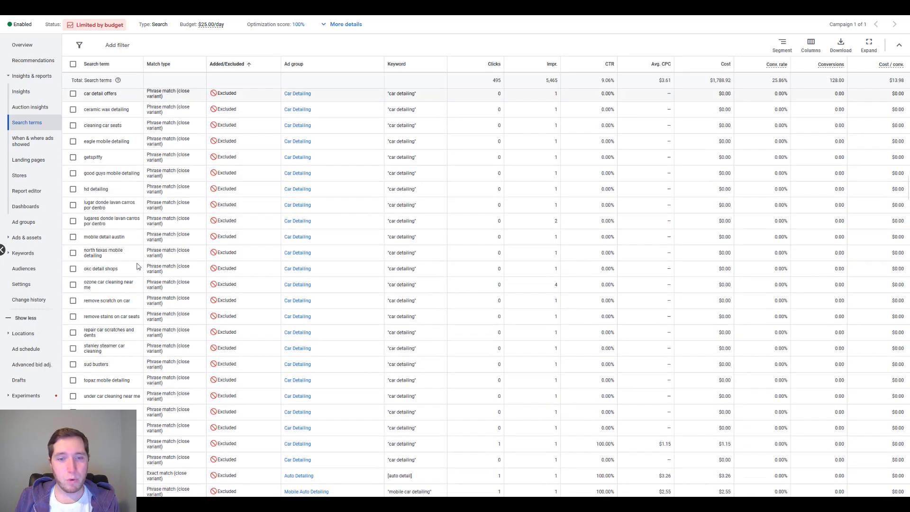
{"action": "scroll", "coordinate": [141, 267], "scroll_direction": "down", "scroll_amount": 1}
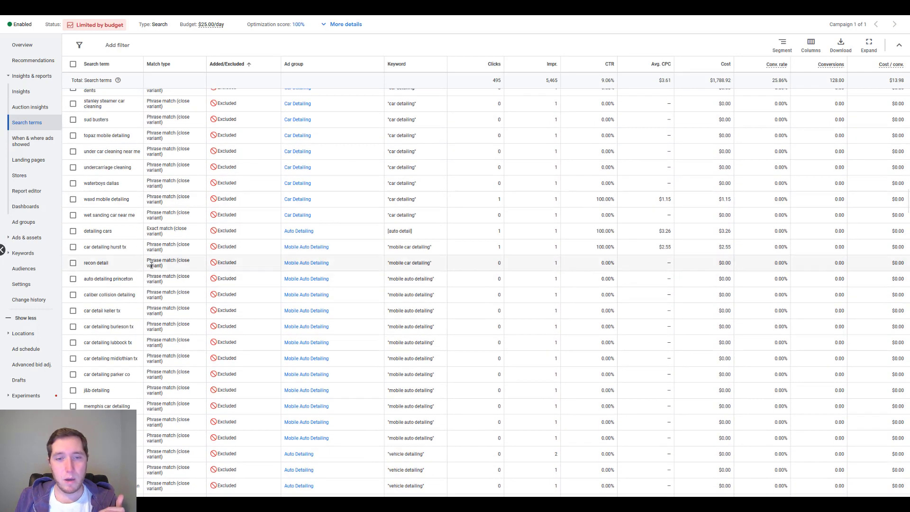
{"action": "scroll", "coordinate": [151, 282], "scroll_direction": "up", "scroll_amount": 12}
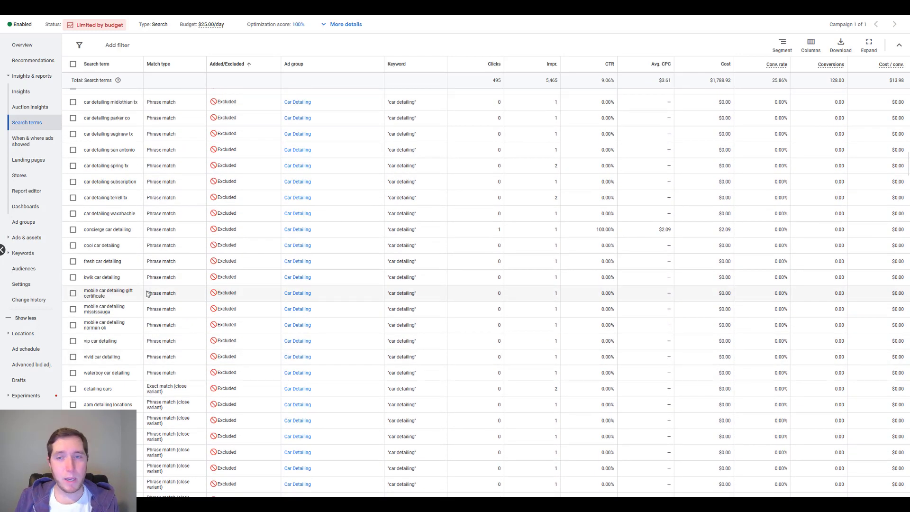
{"action": "scroll", "coordinate": [147, 292], "scroll_direction": "up", "scroll_amount": 5}
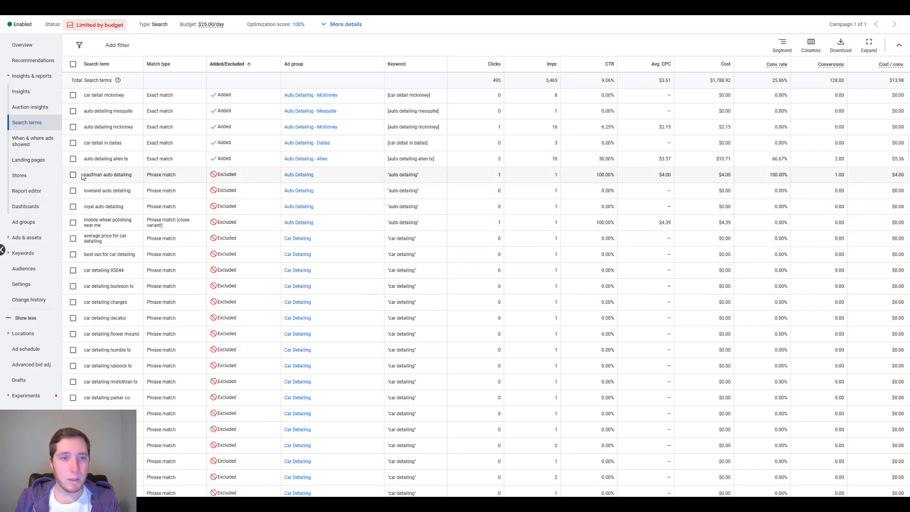
{"action": "left_click_drag", "start_coordinate": [84, 175], "coordinate": [127, 226]}
{"action": "left_click", "coordinate": [109, 176]}
{"action": "left_click", "coordinate": [113, 190]}
{"action": "left_click", "coordinate": [109, 210]}
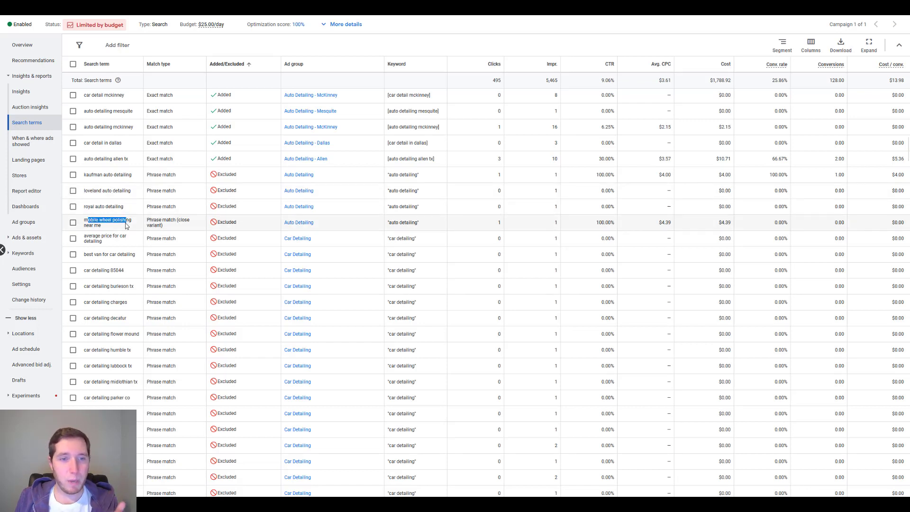
{"action": "left_click", "coordinate": [126, 226]}
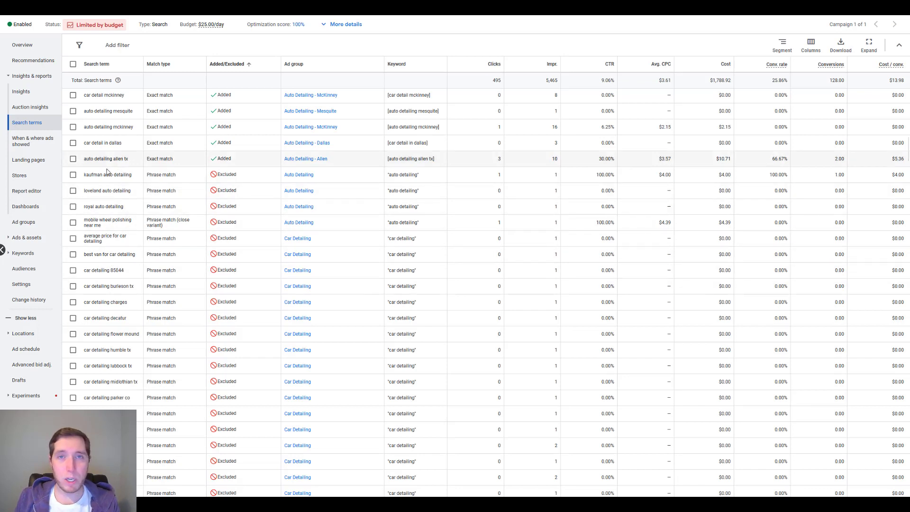
Step: Start adding the search term kaufman auto detailing as a negative keyword at campaign level
{"action": "left_click", "coordinate": [74, 176]}
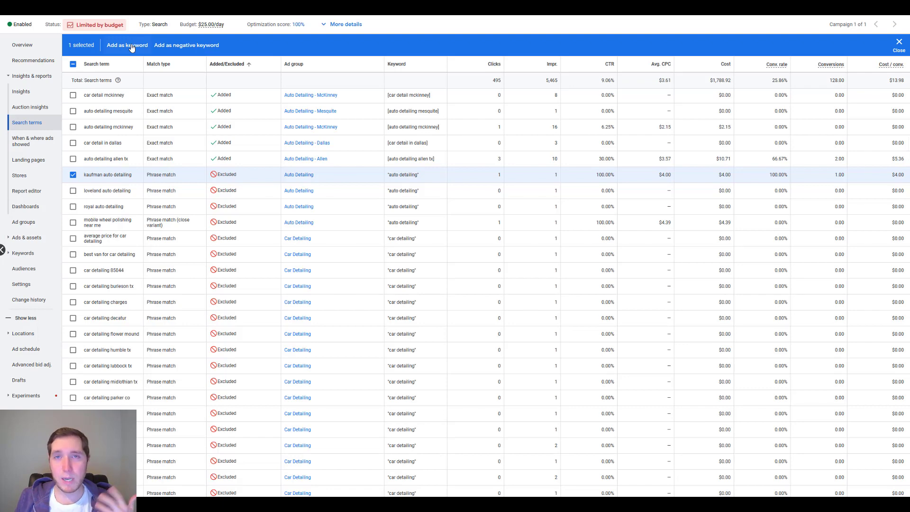
{"action": "left_click", "coordinate": [175, 48]}
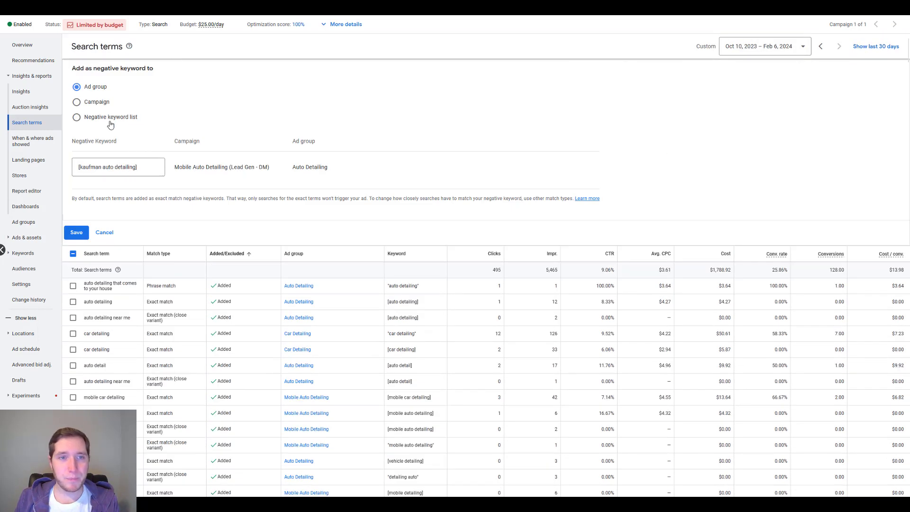
{"action": "left_click", "coordinate": [77, 103]}
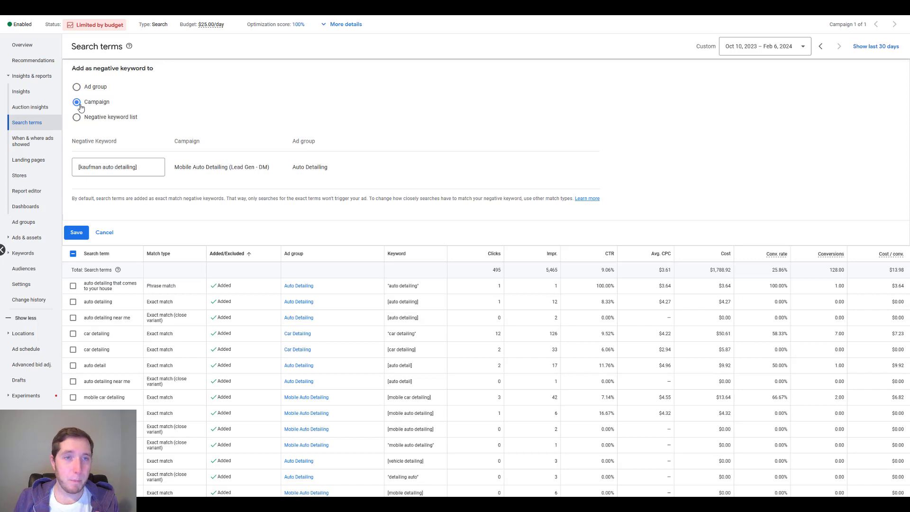
Step: Try shortening the negative keyword to the broad match kaufman, and restore the bracketed full search term
{"action": "left_click", "coordinate": [88, 167]}
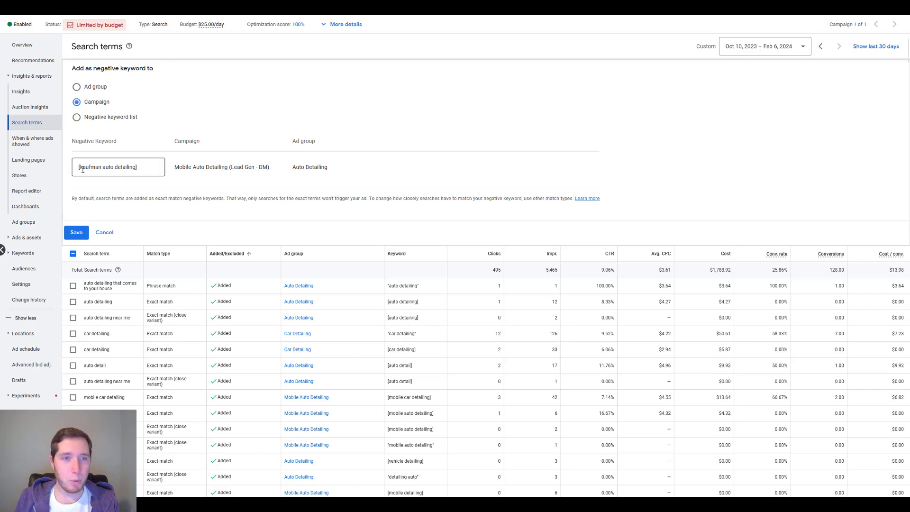
{"action": "key", "text": "BackSpace"}
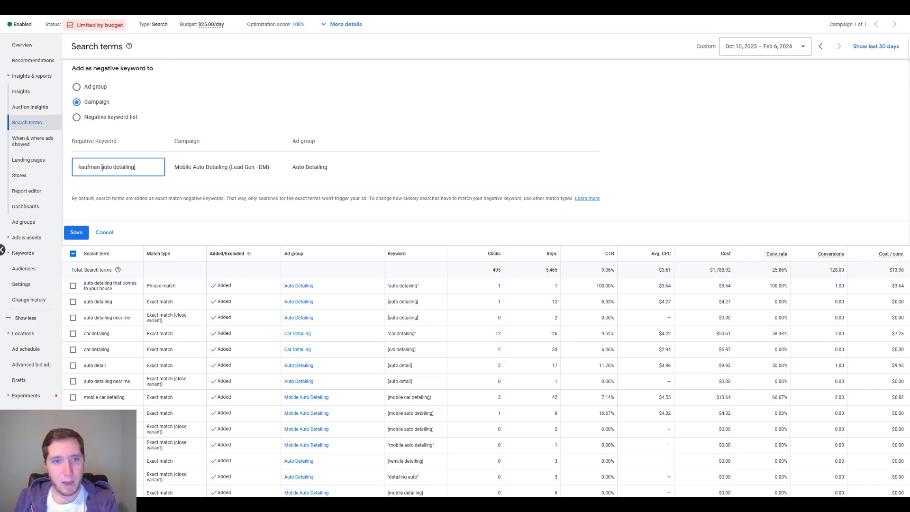
{"action": "left_click_drag", "start_coordinate": [102, 167], "coordinate": [184, 167]}
{"action": "key", "text": "BackSpace"}
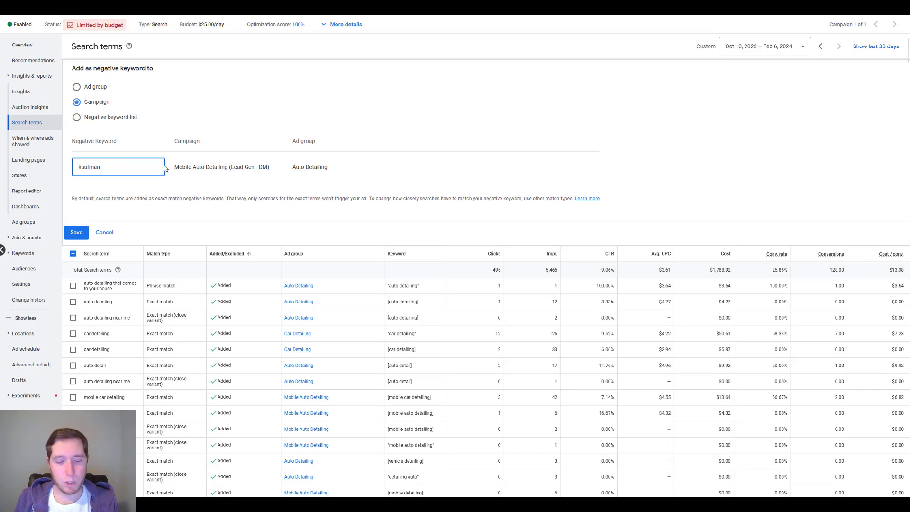
{"action": "key", "text": "ctrl+z"}
{"action": "key", "text": "ctrl+z"}
{"action": "left_click", "coordinate": [125, 184]}
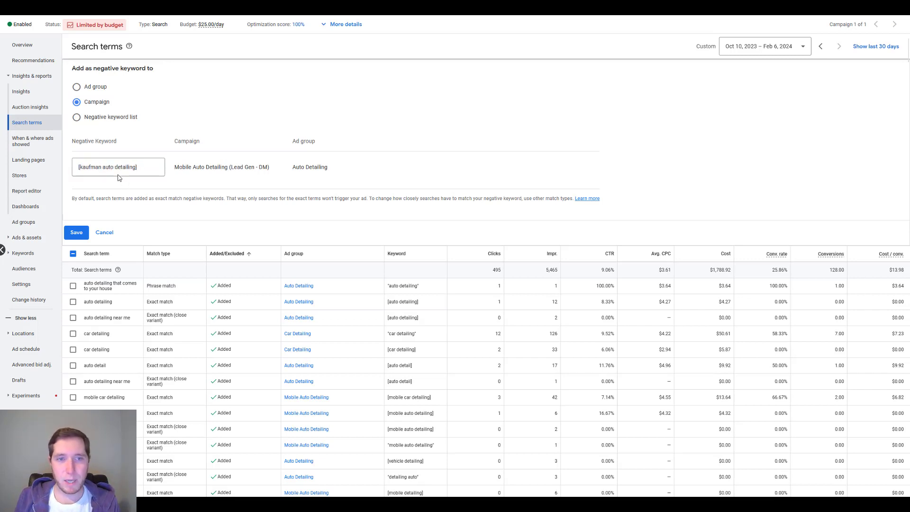
Step: Cancel adding the kaufman auto detailing negative keyword and leave all search terms deselected
{"action": "left_click_drag", "start_coordinate": [139, 167], "coordinate": [81, 167]}
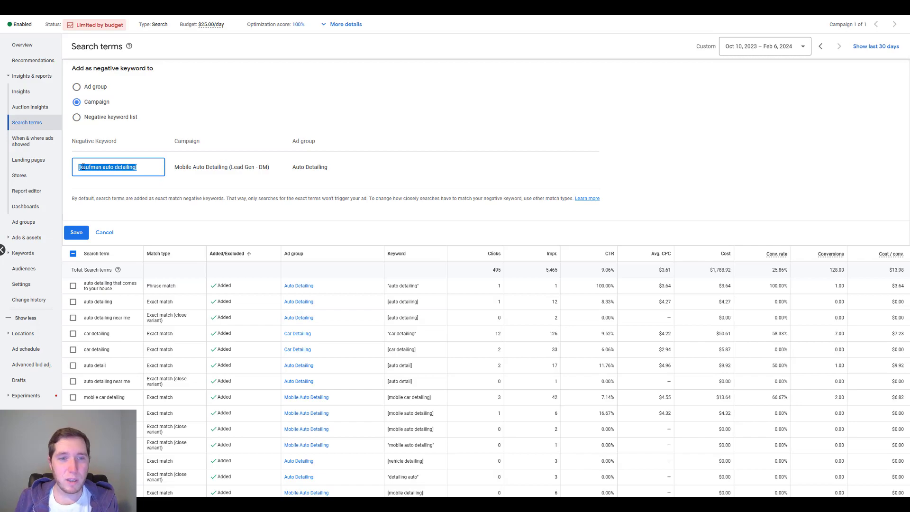
{"action": "left_click", "coordinate": [105, 233]}
{"action": "left_click", "coordinate": [73, 196]}
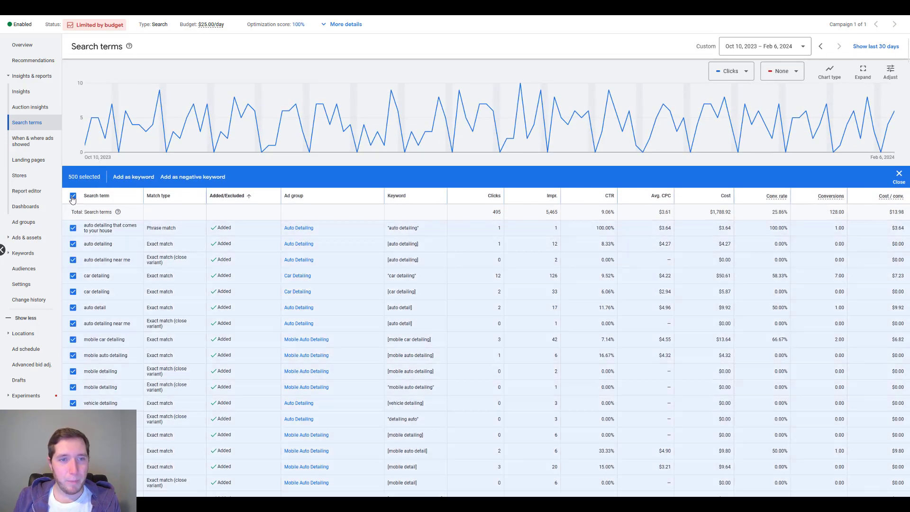
{"action": "left_click", "coordinate": [73, 196]}
Step: Examine the excluded search terms across the Car Detailing, Mobile Auto Detailing and Auto Detailing ad groups for locations, competitors and unwanted services
{"action": "scroll", "coordinate": [190, 280], "scroll_direction": "down", "scroll_amount": 10}
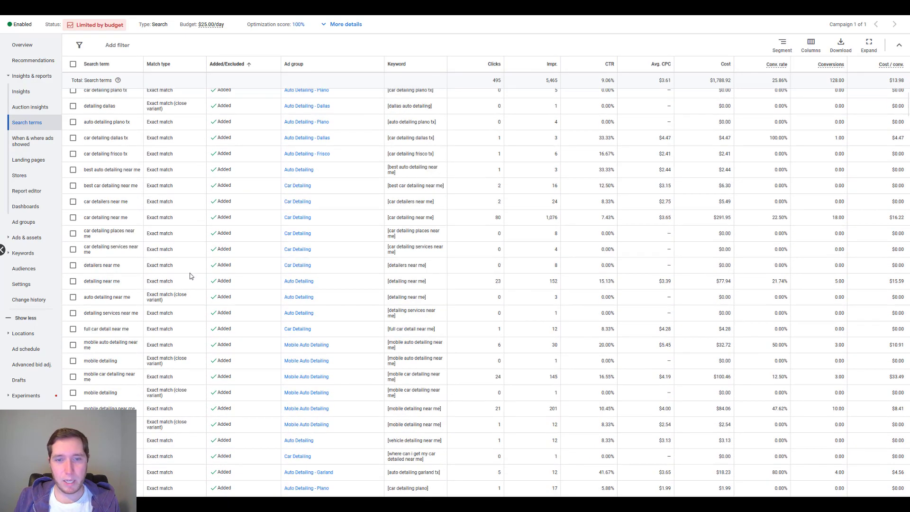
{"action": "scroll", "coordinate": [190, 277], "scroll_direction": "down", "scroll_amount": 15}
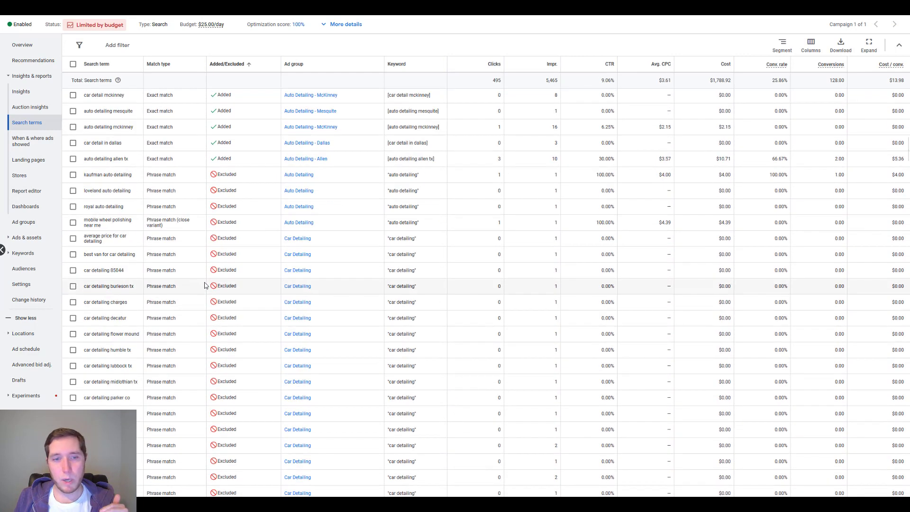
{"action": "scroll", "coordinate": [206, 287], "scroll_direction": "down", "scroll_amount": 4}
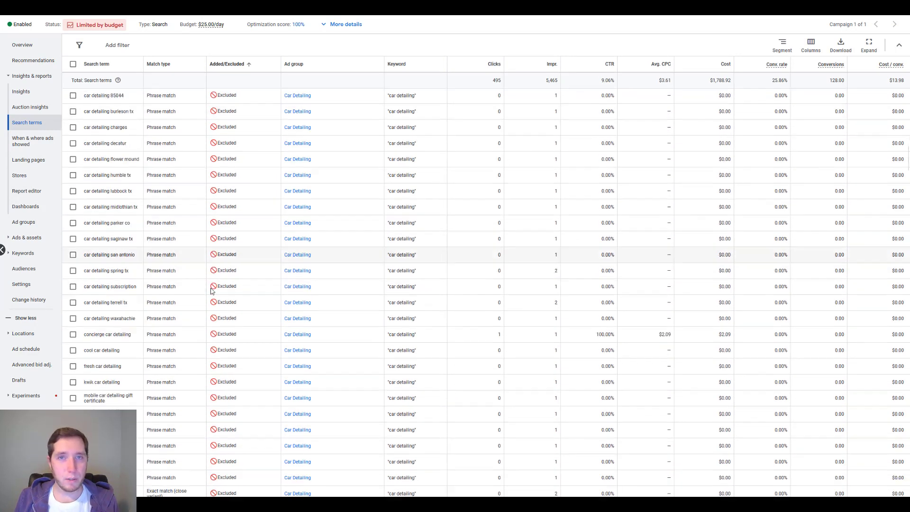
{"action": "scroll", "coordinate": [212, 290], "scroll_direction": "down", "scroll_amount": 3}
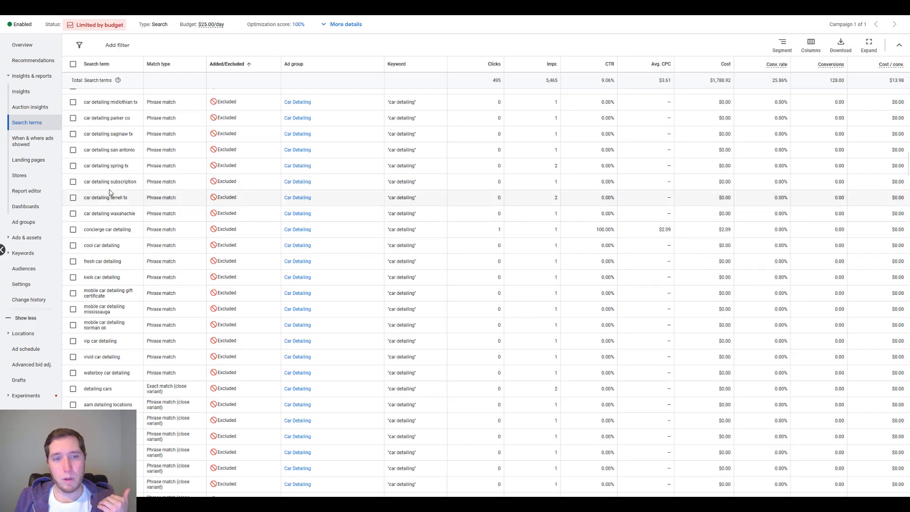
{"action": "scroll", "coordinate": [117, 329], "scroll_direction": "down", "scroll_amount": 3}
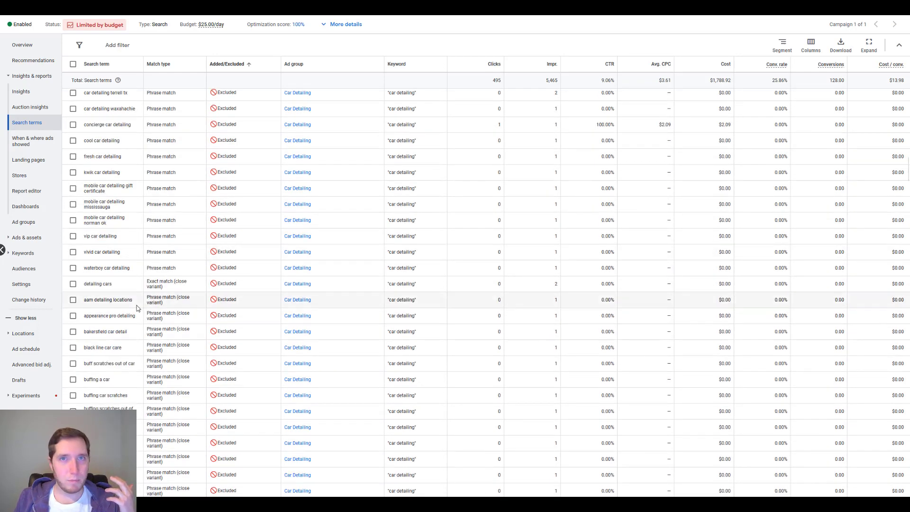
{"action": "scroll", "coordinate": [132, 302], "scroll_direction": "down", "scroll_amount": 2}
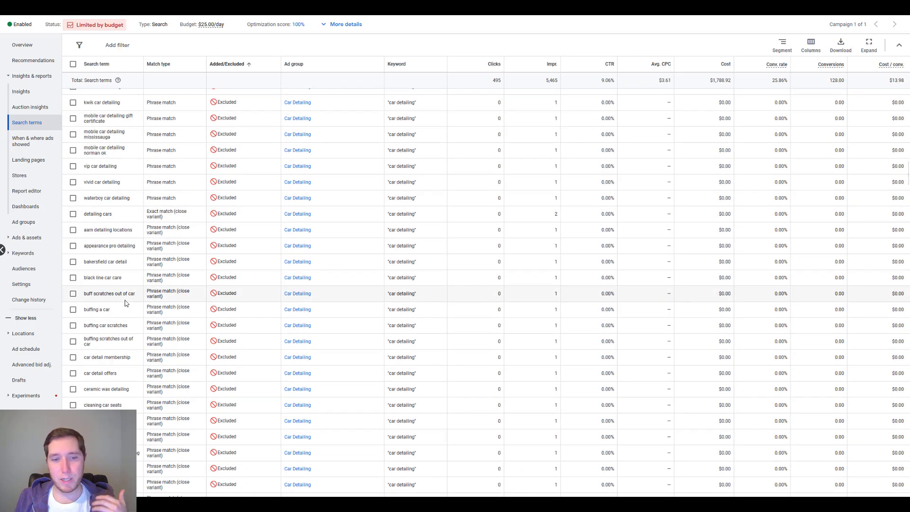
{"action": "scroll", "coordinate": [128, 304], "scroll_direction": "down", "scroll_amount": 5}
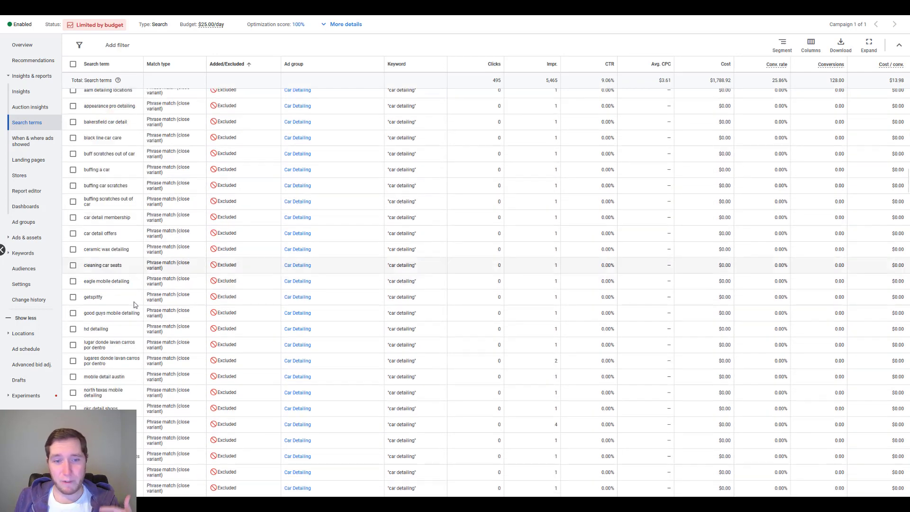
{"action": "scroll", "coordinate": [132, 304], "scroll_direction": "down", "scroll_amount": 5}
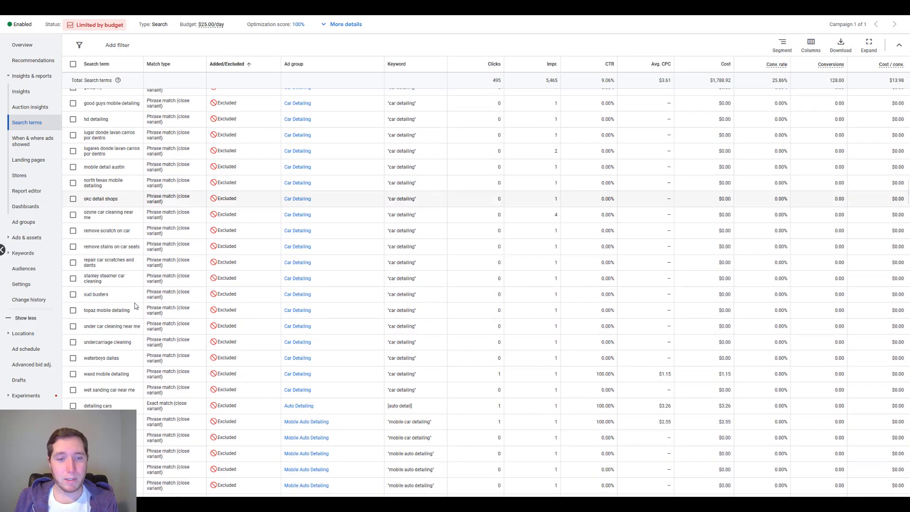
{"action": "scroll", "coordinate": [143, 300], "scroll_direction": "down", "scroll_amount": 3}
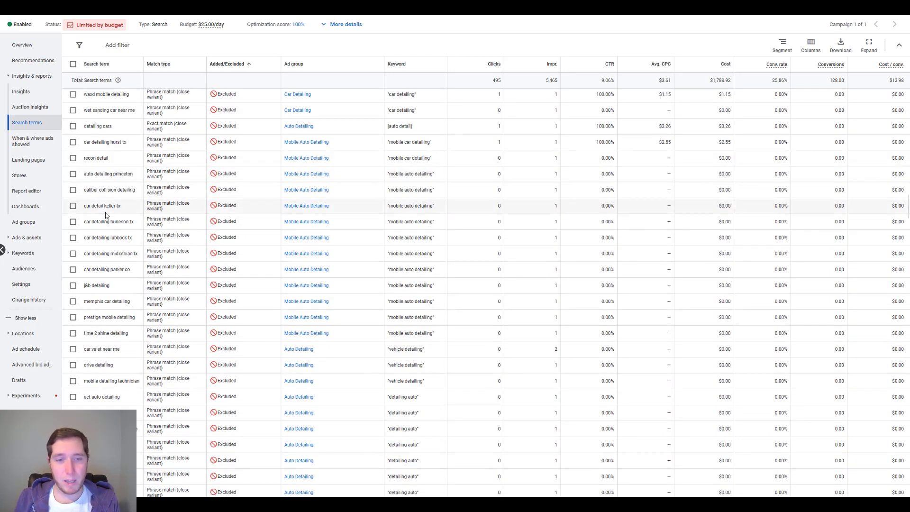
{"action": "scroll", "coordinate": [106, 215], "scroll_direction": "down", "scroll_amount": 4}
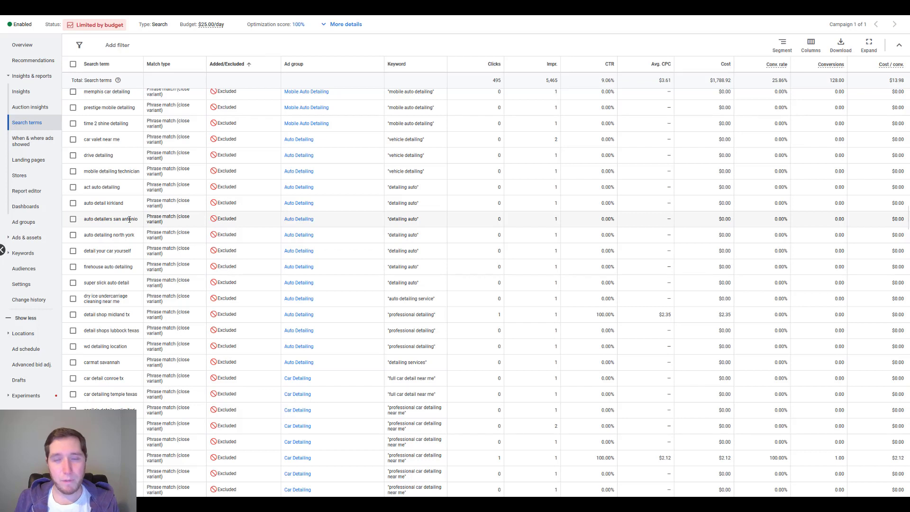